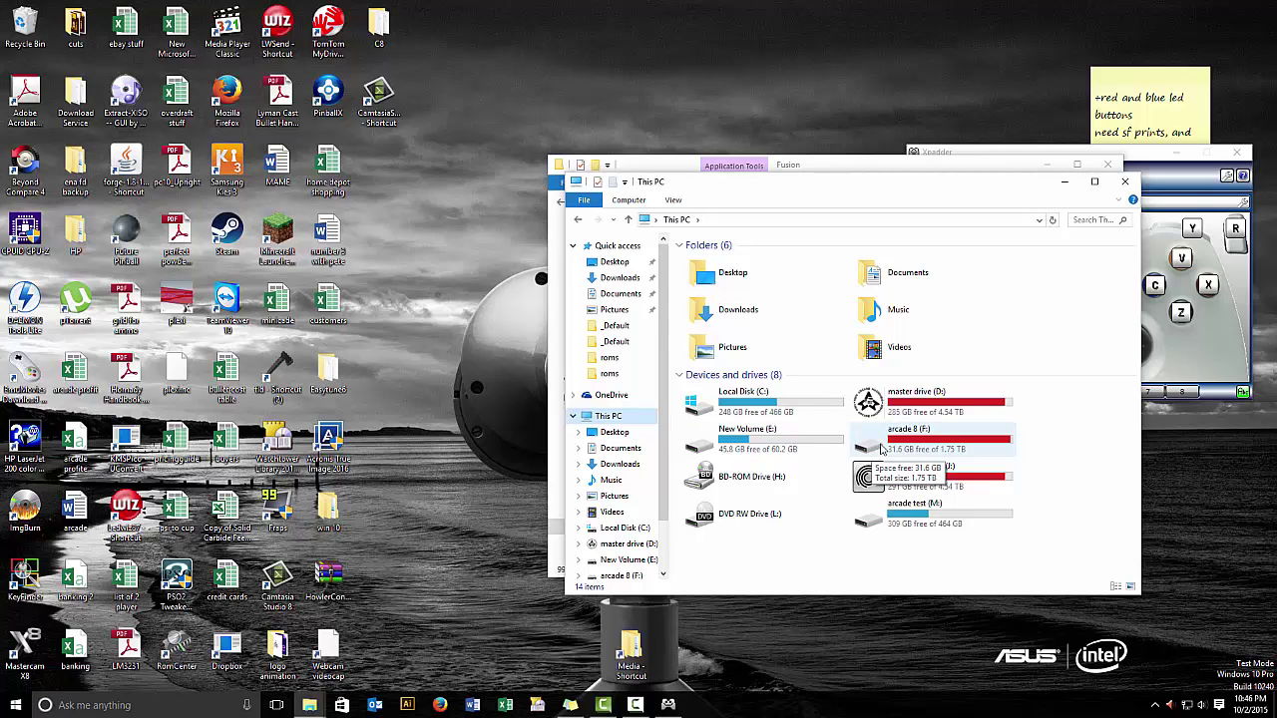
Launch the HyperLaunchHQ application from D:\Arcade\HyperLaunch\HyperLaunchHQ in File Explorer.
{"action": "double_click", "coordinate": [903, 399]}
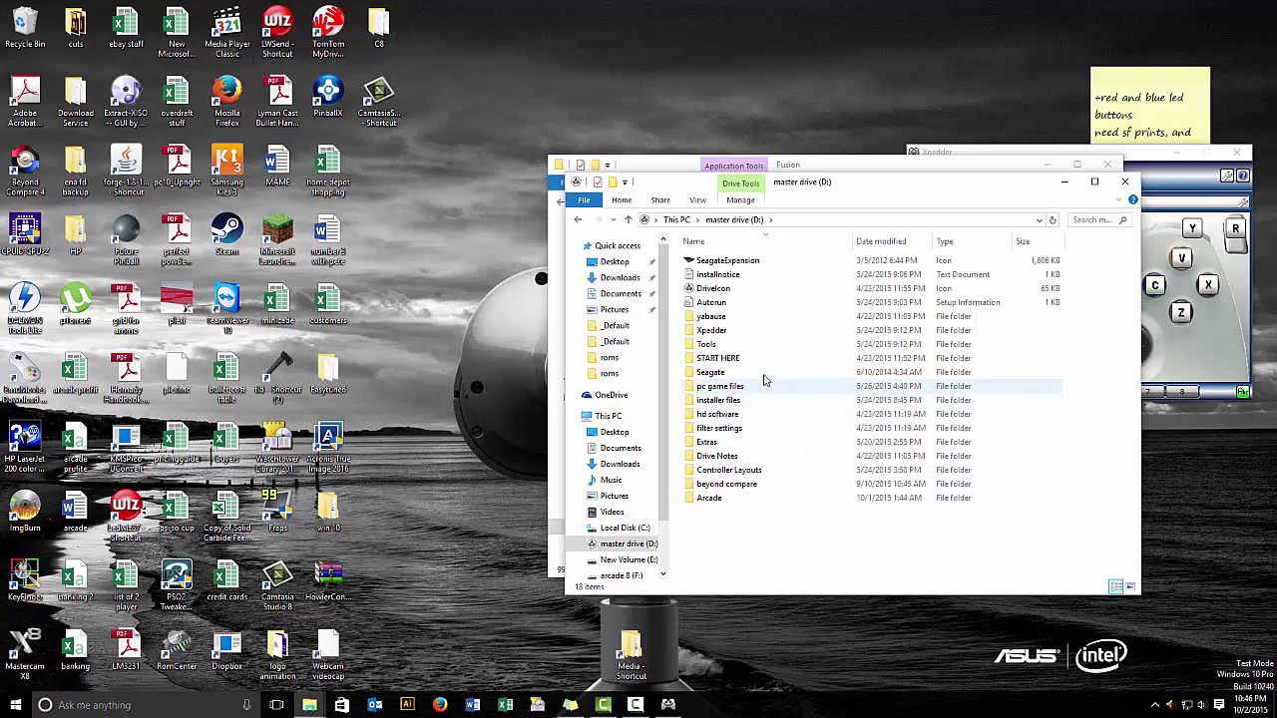
{"action": "double_click", "coordinate": [732, 498]}
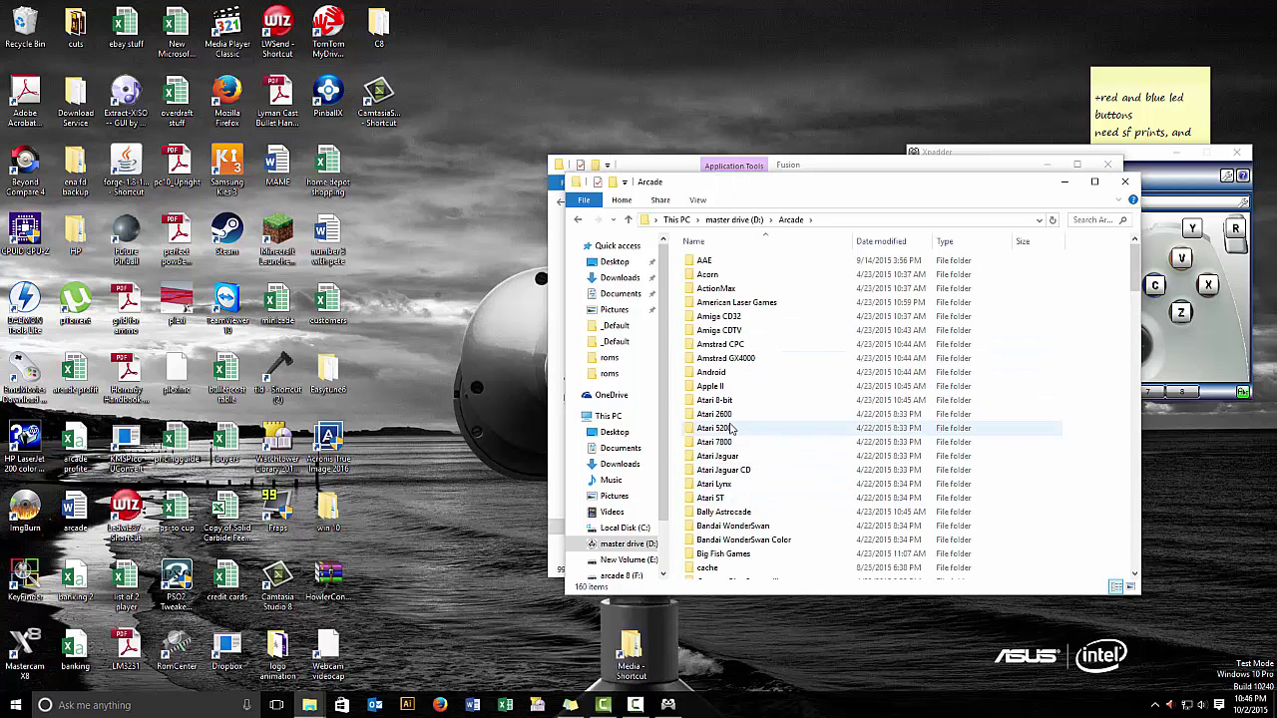
{"action": "scroll", "coordinate": [732, 427], "scroll_direction": "down", "scroll_amount": 18}
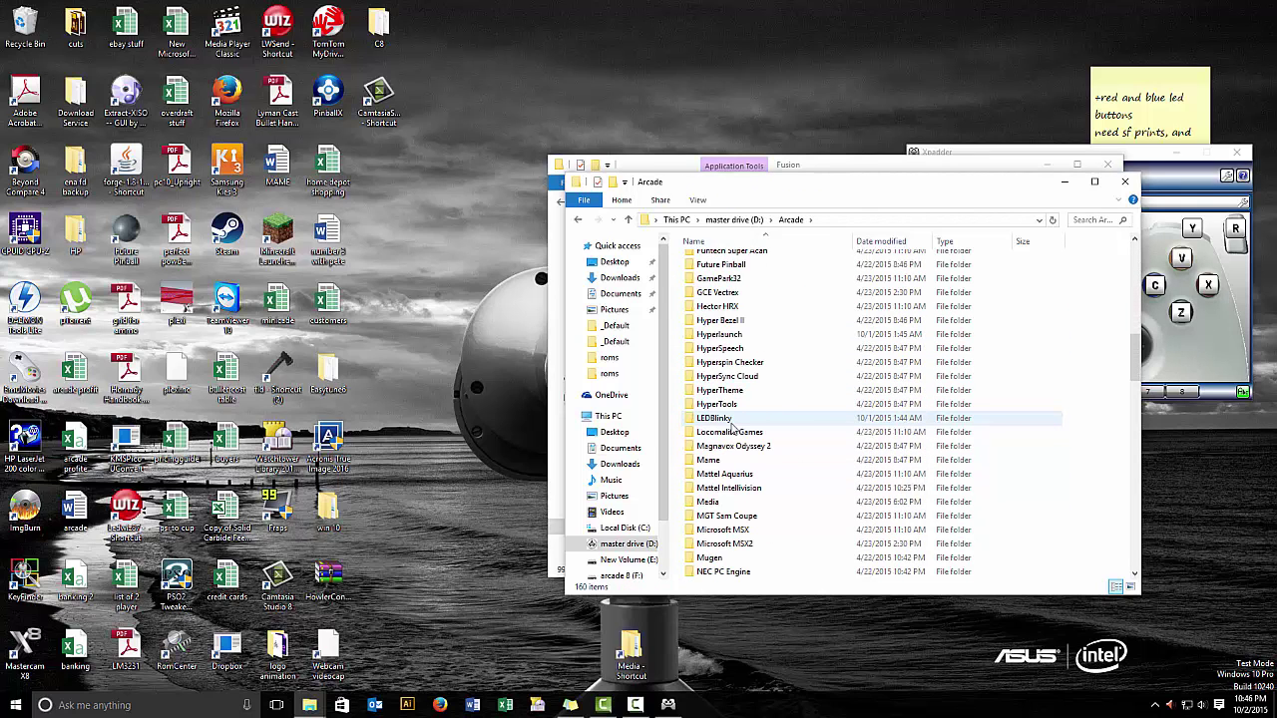
{"action": "double_click", "coordinate": [719, 336]}
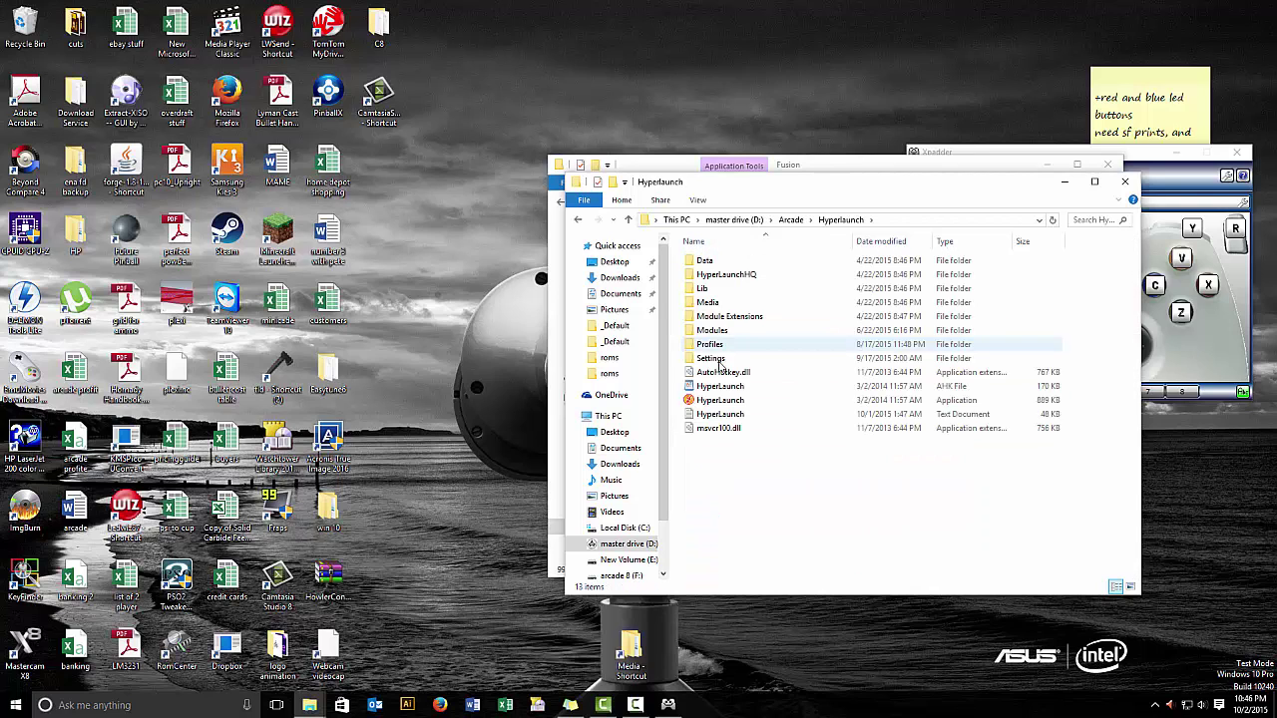
{"action": "double_click", "coordinate": [710, 262]}
{"action": "key", "text": "alt+Left"}
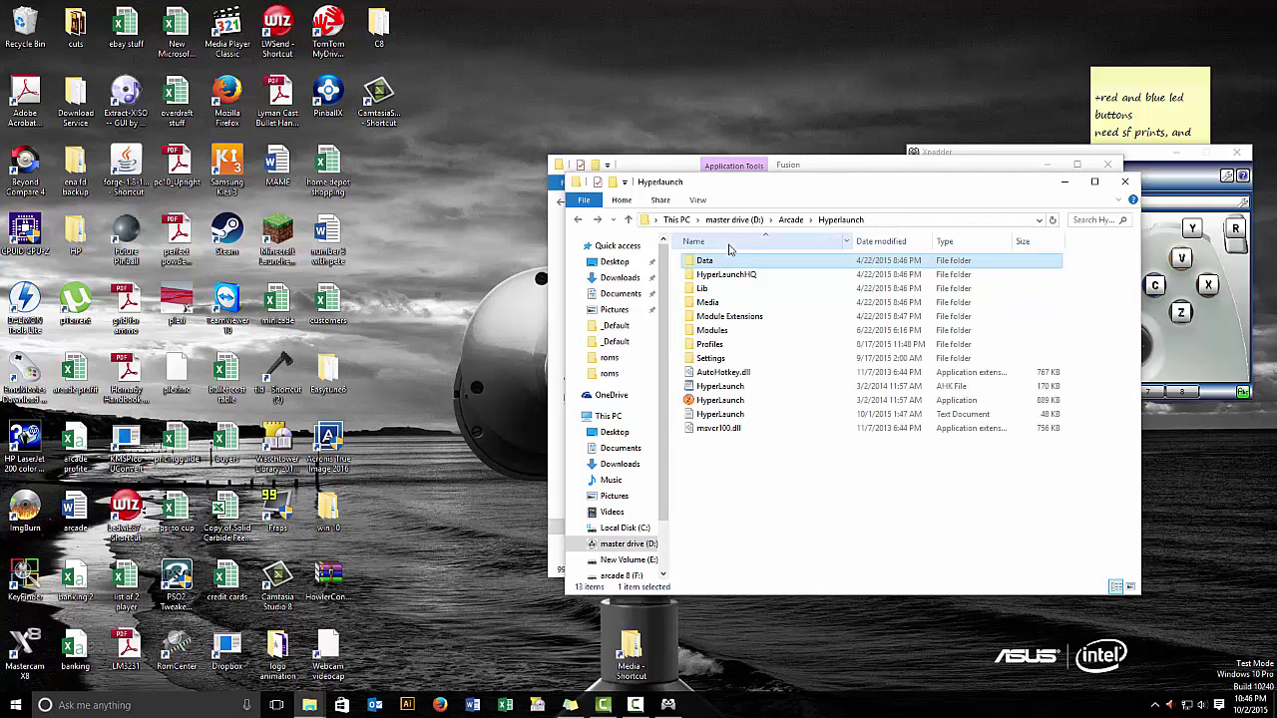
{"action": "double_click", "coordinate": [718, 277]}
{"action": "double_click", "coordinate": [718, 386]}
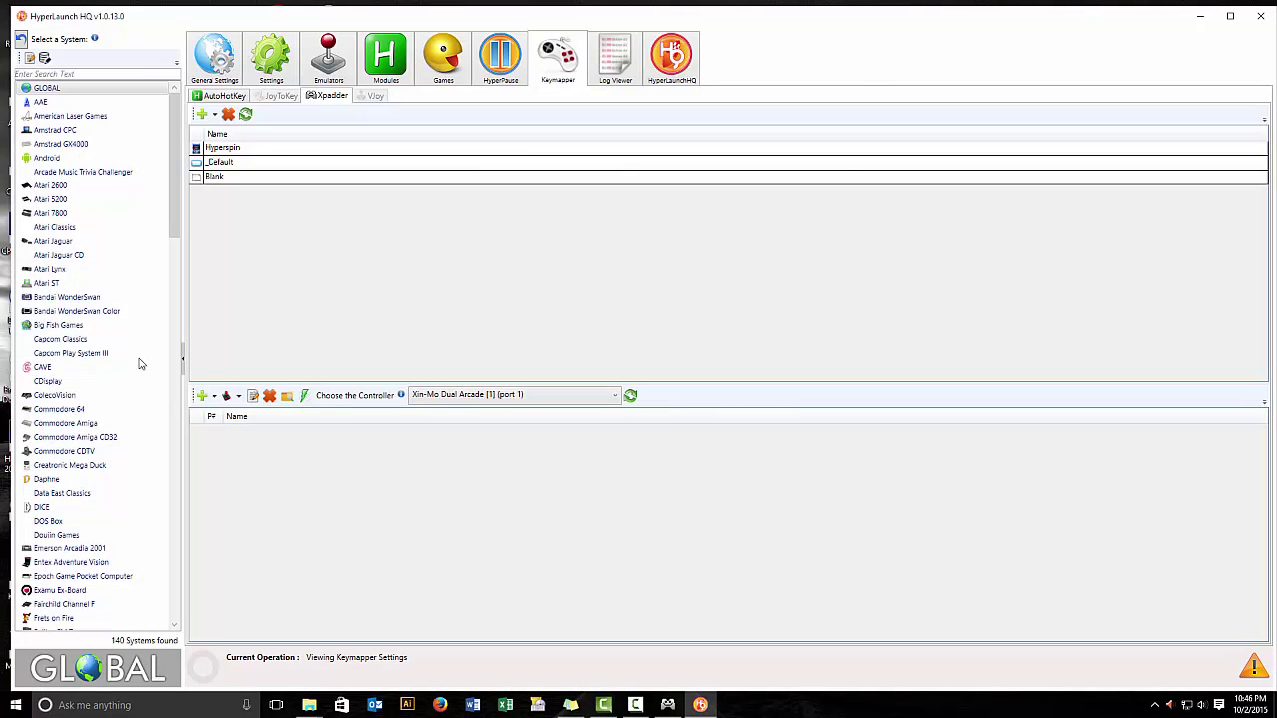
Select Sega Genesis in the Xpadder system list and open its profile in Xpadder.
{"action": "left_click", "coordinate": [100, 368]}
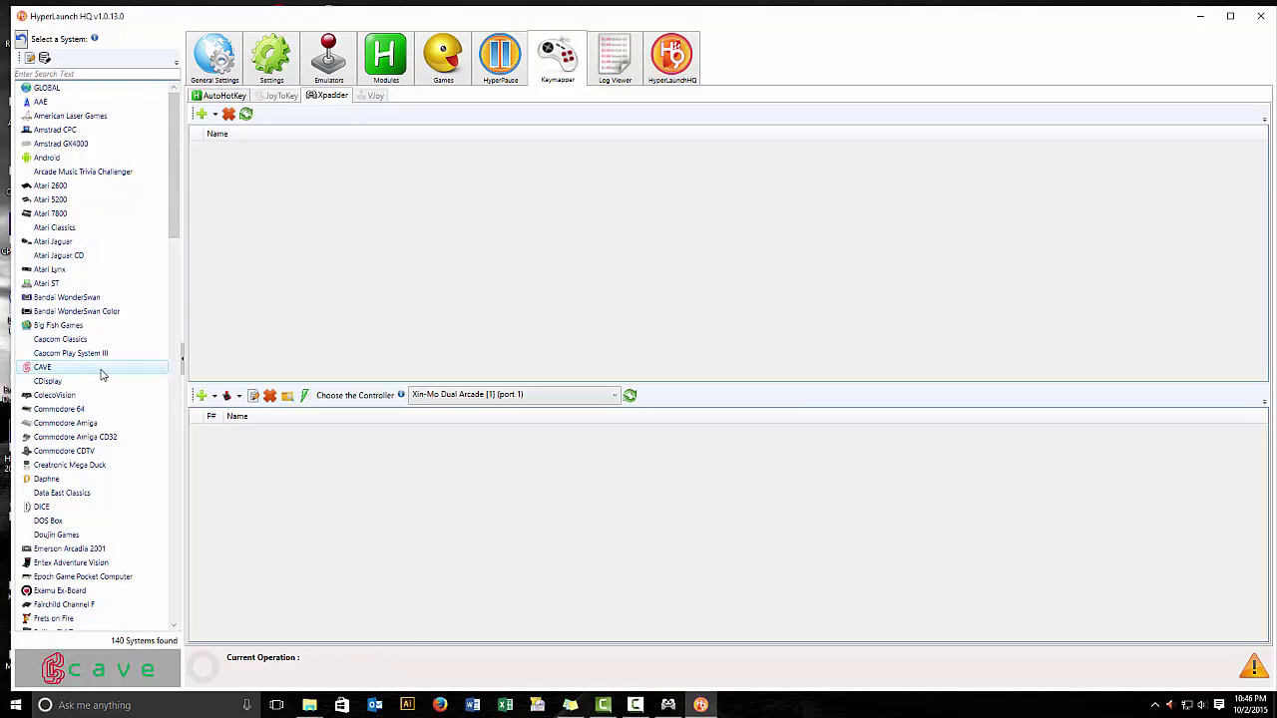
{"action": "scroll", "coordinate": [100, 371], "scroll_direction": "down", "scroll_amount": 9}
{"action": "scroll", "coordinate": [103, 375], "scroll_direction": "down", "scroll_amount": 7}
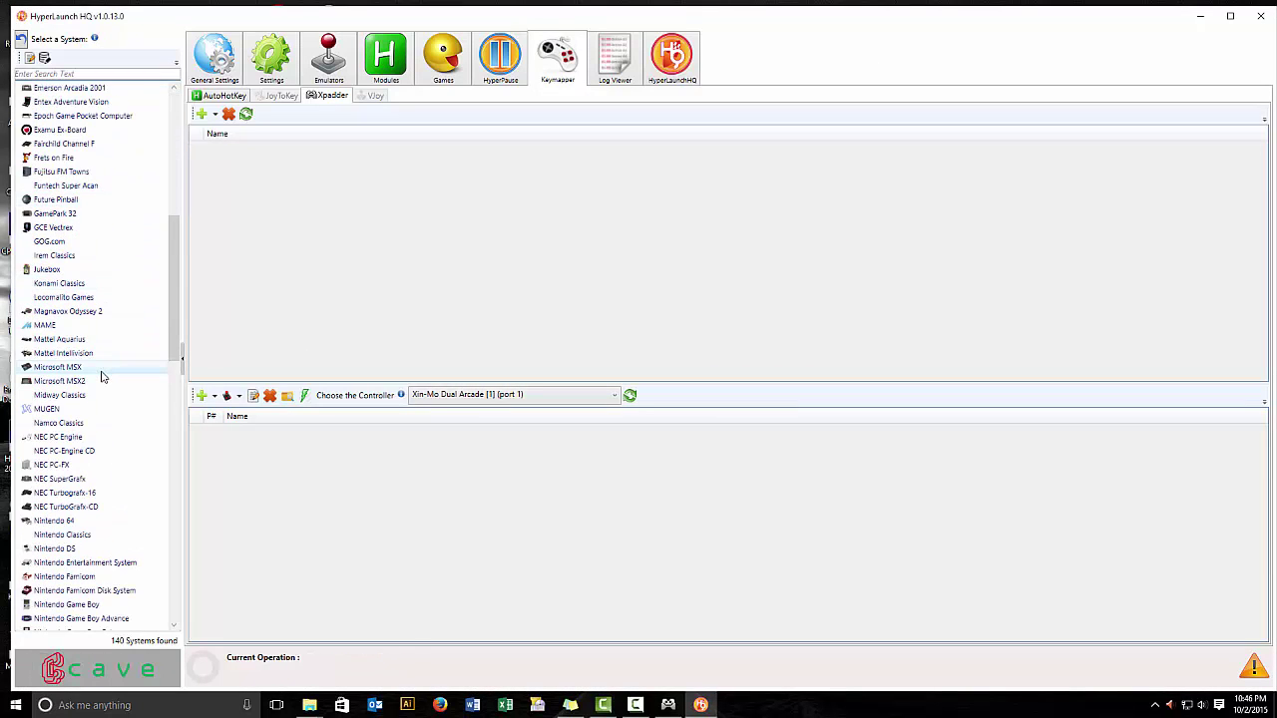
{"action": "scroll", "coordinate": [104, 375], "scroll_direction": "down", "scroll_amount": 11}
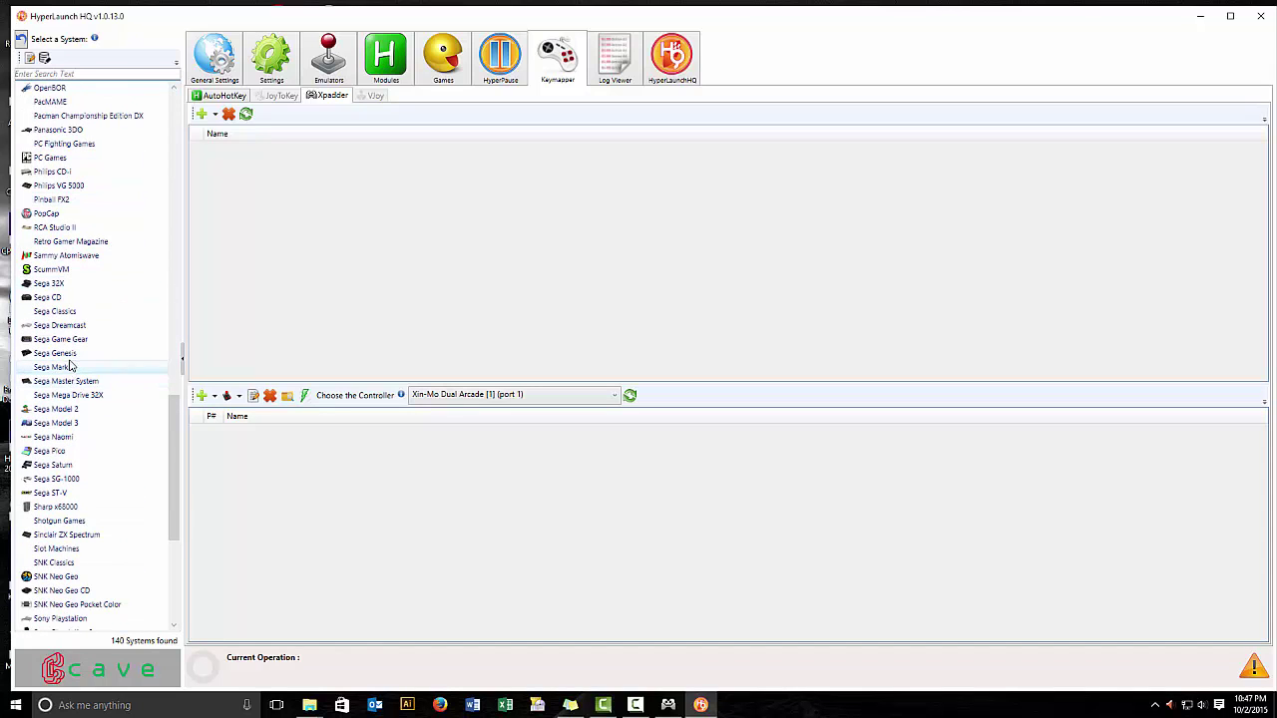
{"action": "left_click", "coordinate": [74, 355]}
{"action": "left_click", "coordinate": [257, 431]}
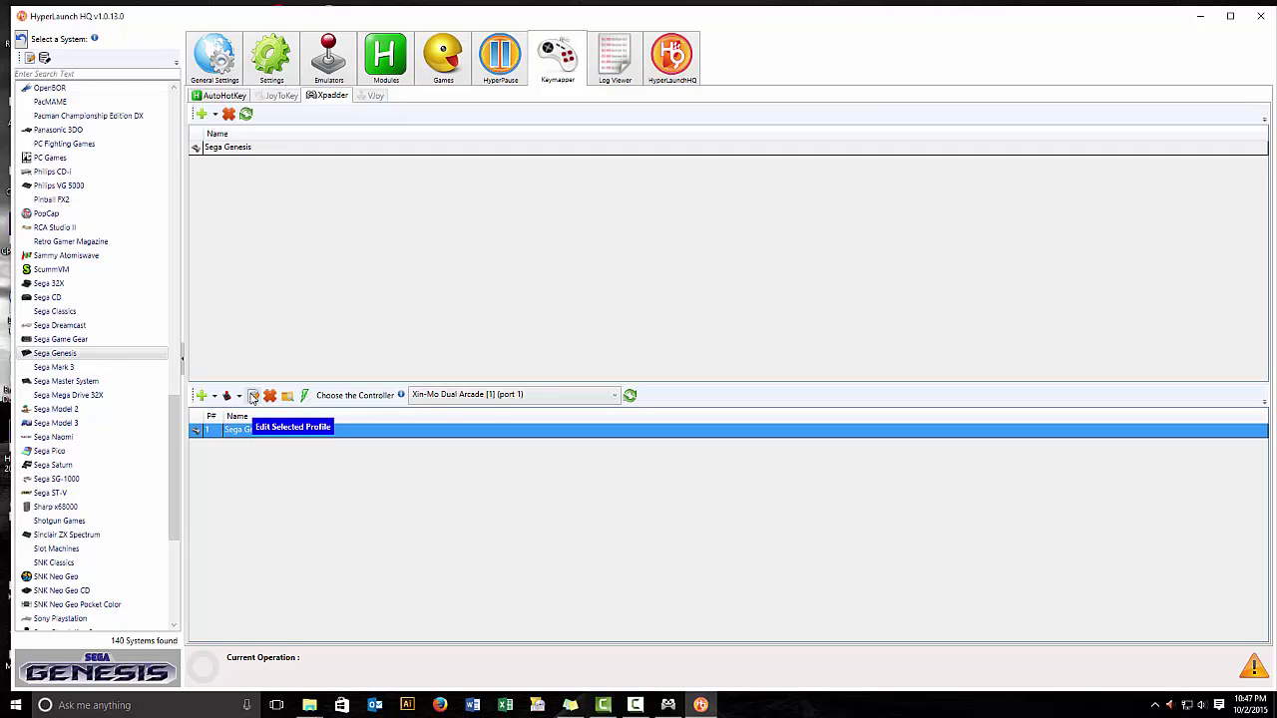
{"action": "left_click", "coordinate": [253, 396]}
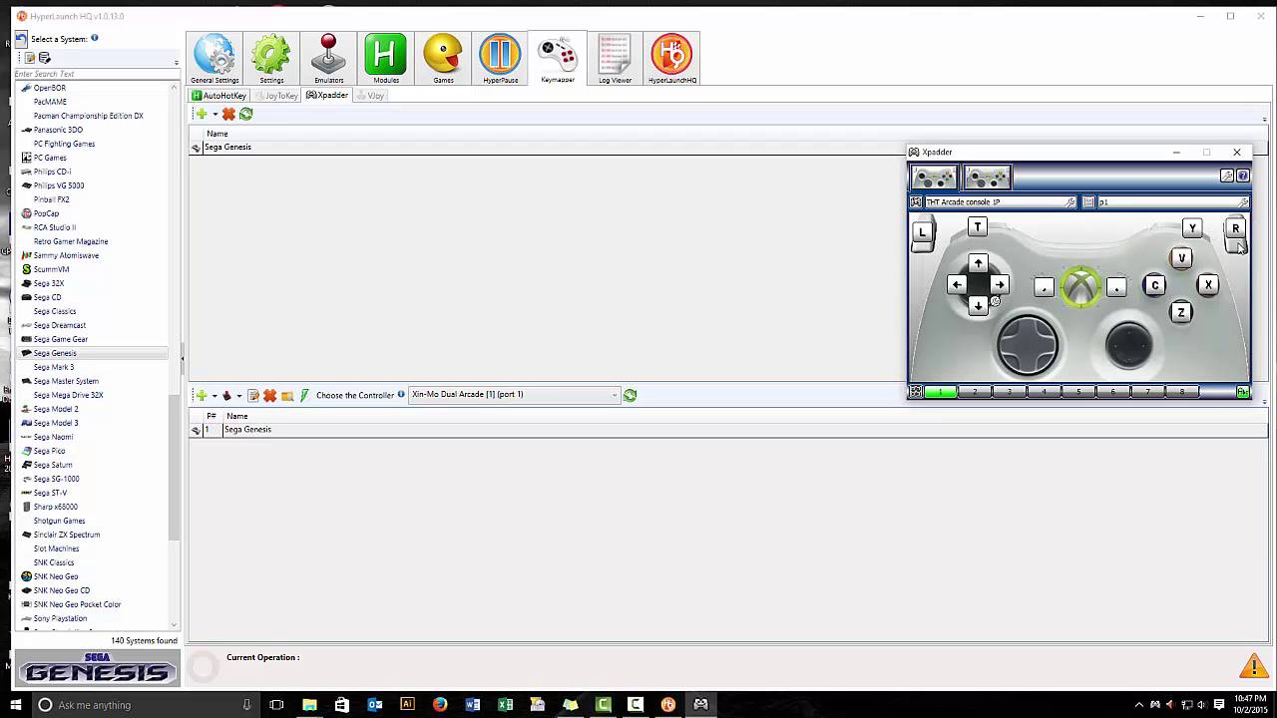
Close the Xpadder window and scroll the system list back to the top.
{"action": "left_click", "coordinate": [1237, 151]}
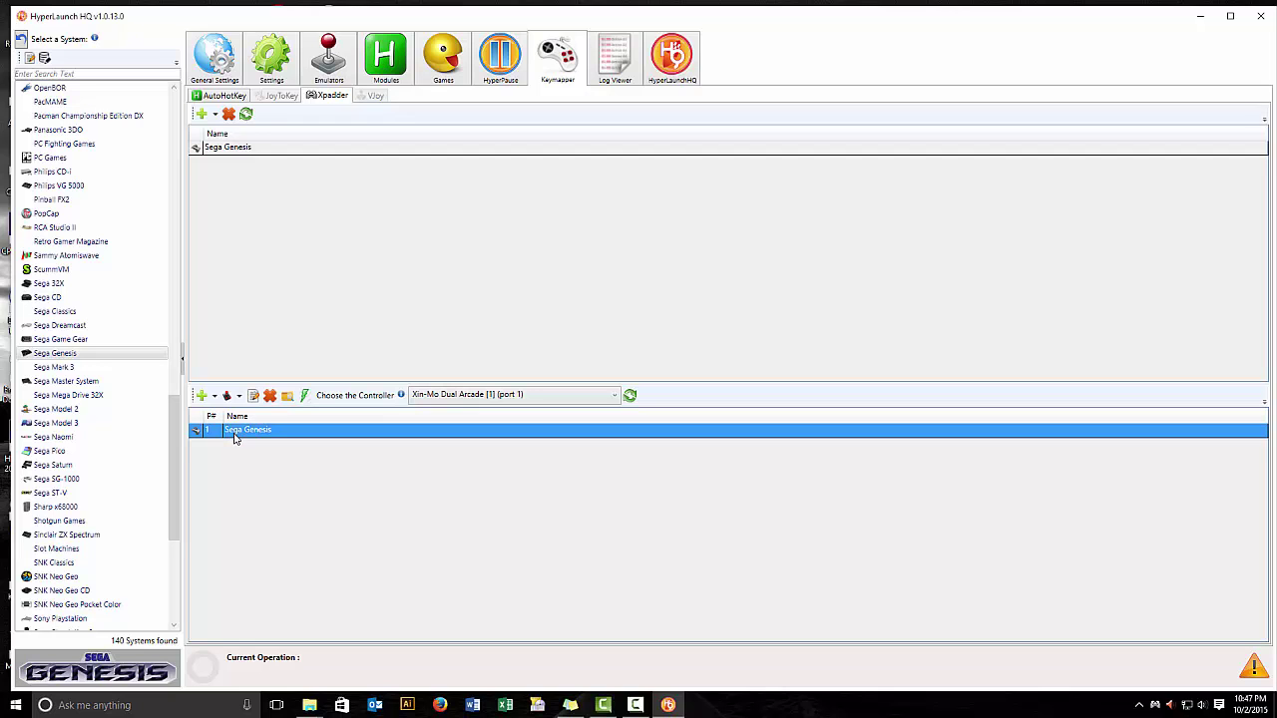
{"action": "left_click_drag", "start_coordinate": [177, 427], "coordinate": [190, 113]}
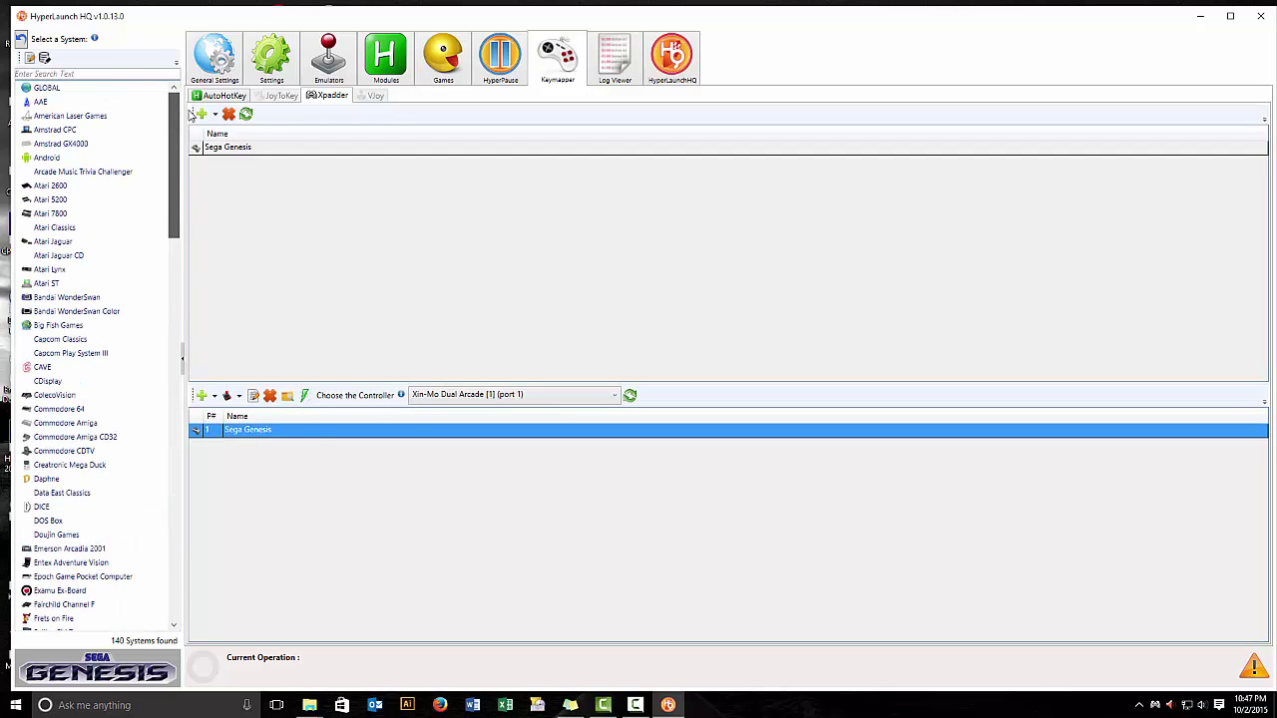
Select GLOBAL and open its Hyperspin profile in Xpadder for editing.
{"action": "left_click", "coordinate": [85, 91]}
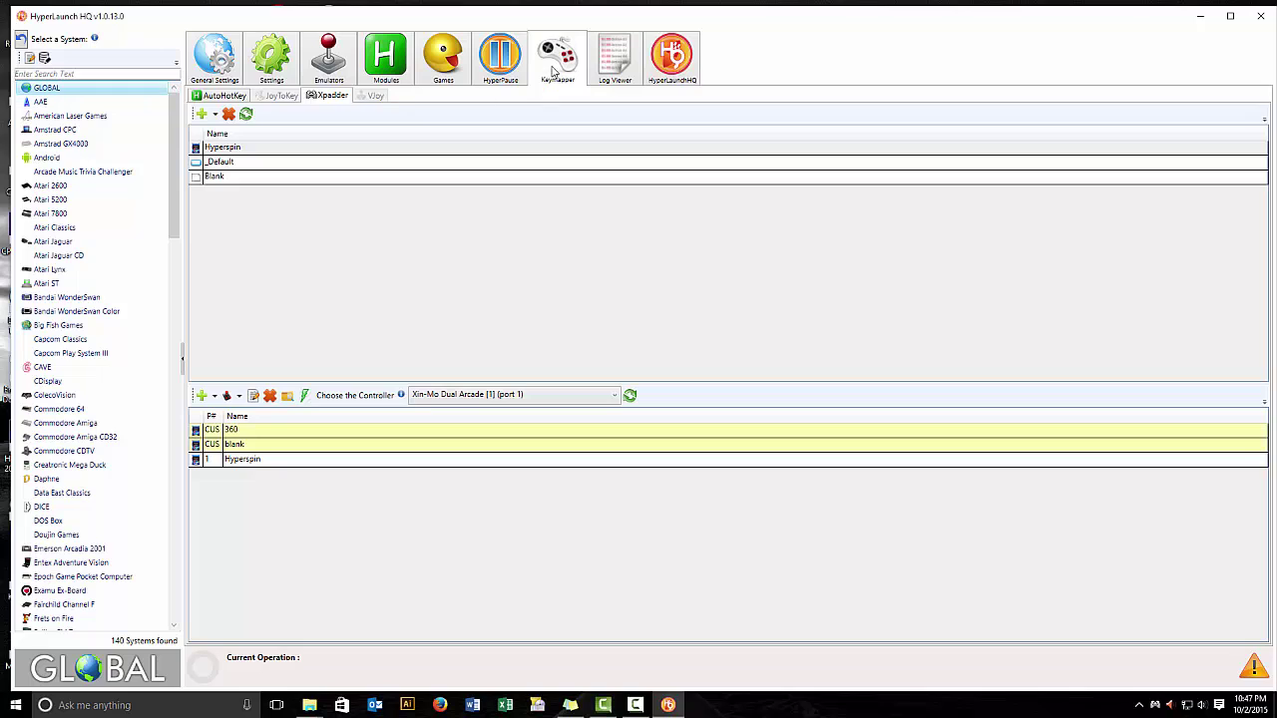
{"action": "left_click", "coordinate": [261, 459]}
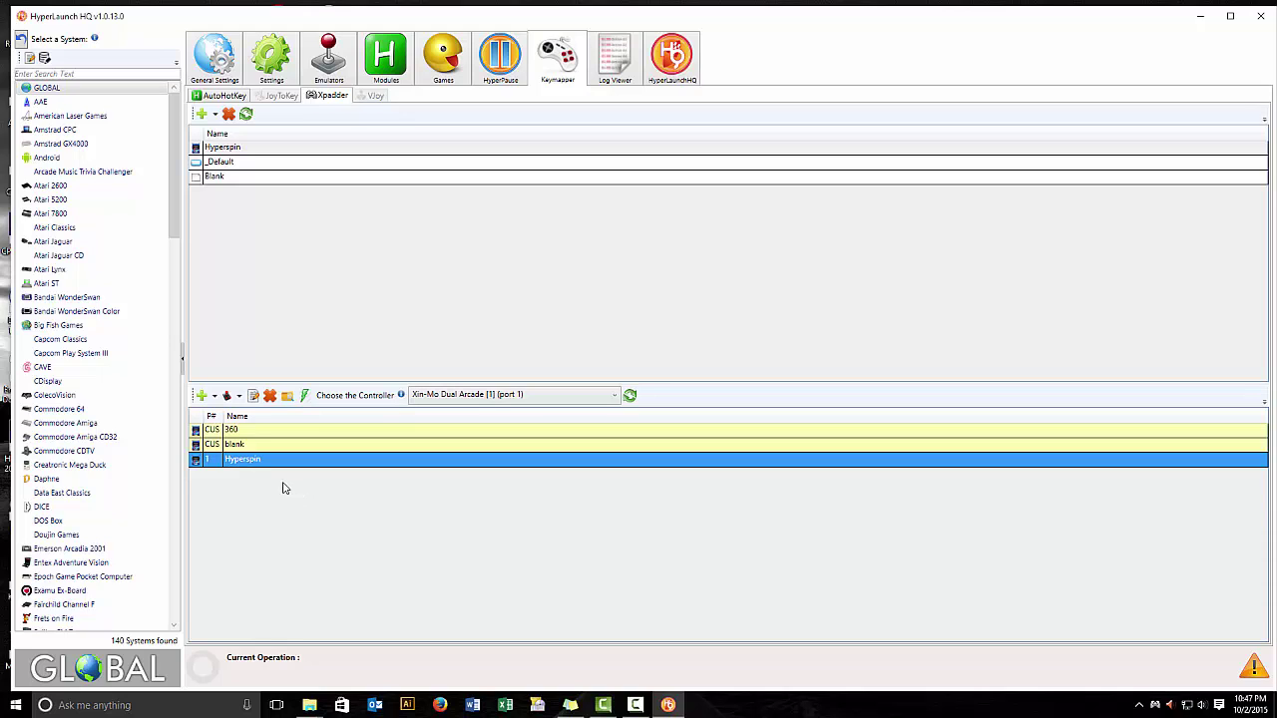
{"action": "left_click", "coordinate": [252, 396]}
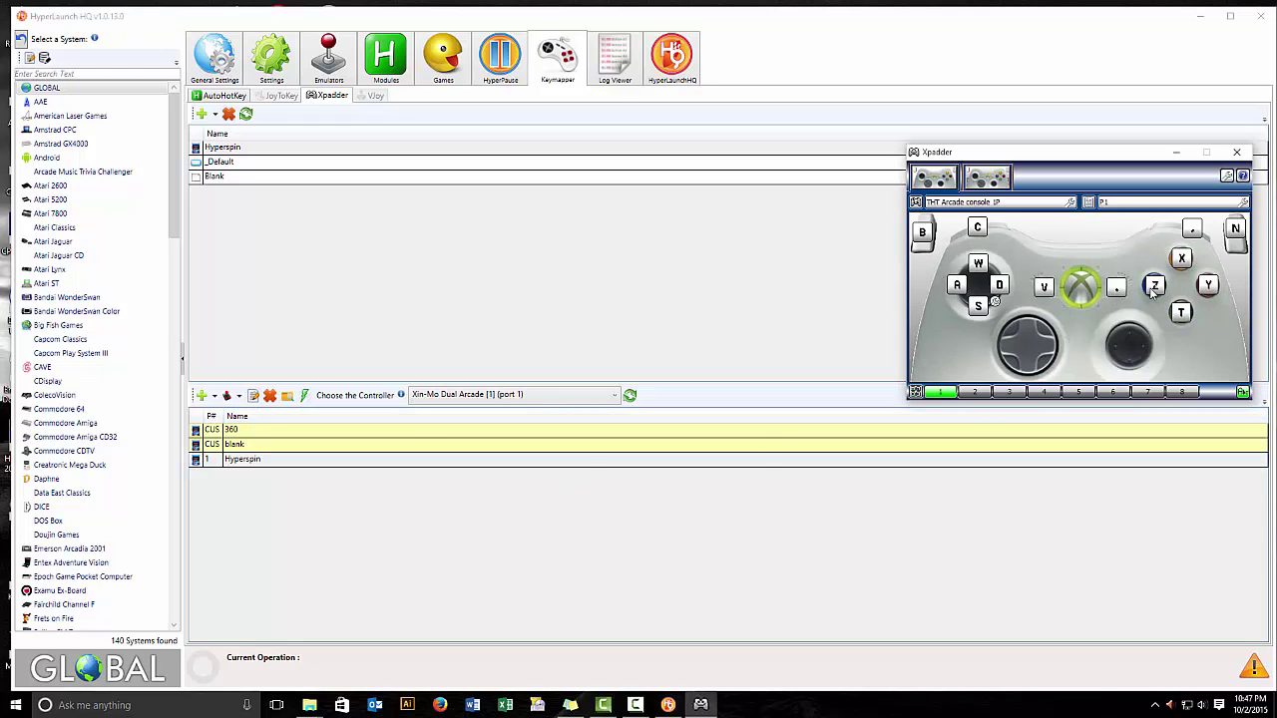
Load the HyperSpin profile from J:\Arcade\Hyperlaunch\Profiles\Xpadder\_Default into Xpadder.
{"action": "left_click", "coordinate": [1089, 202]}
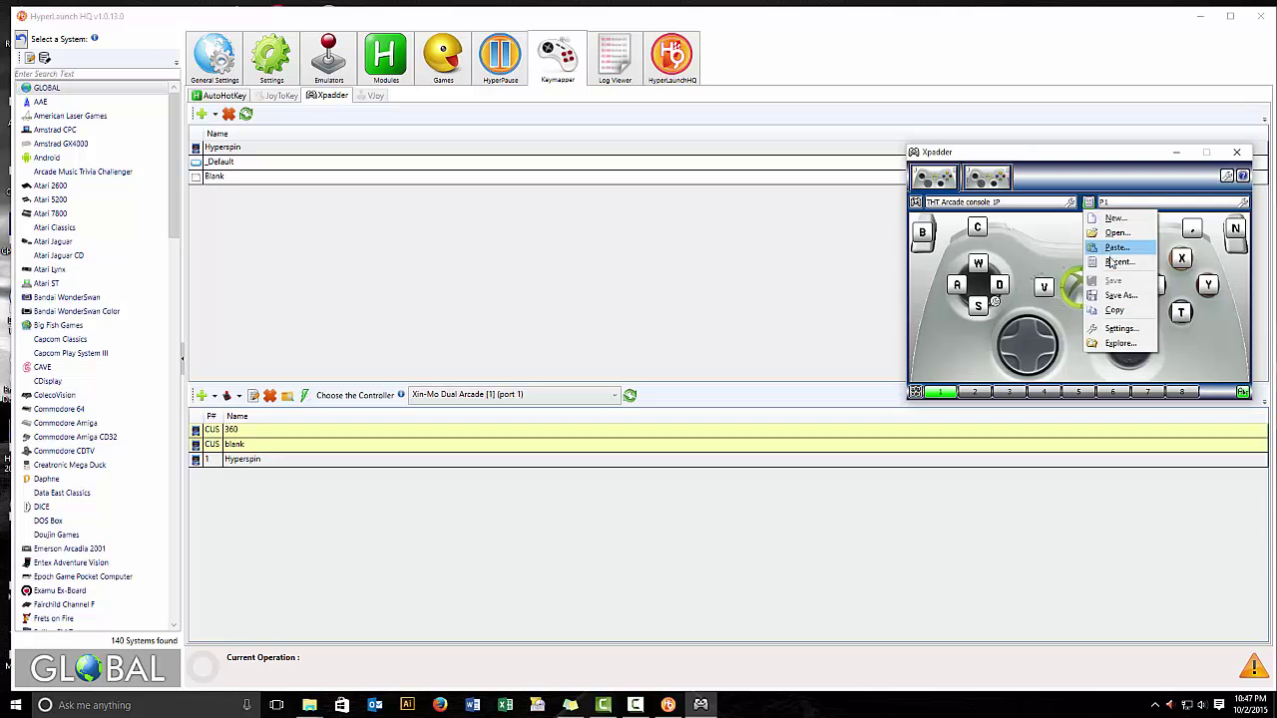
{"action": "left_click", "coordinate": [1114, 232]}
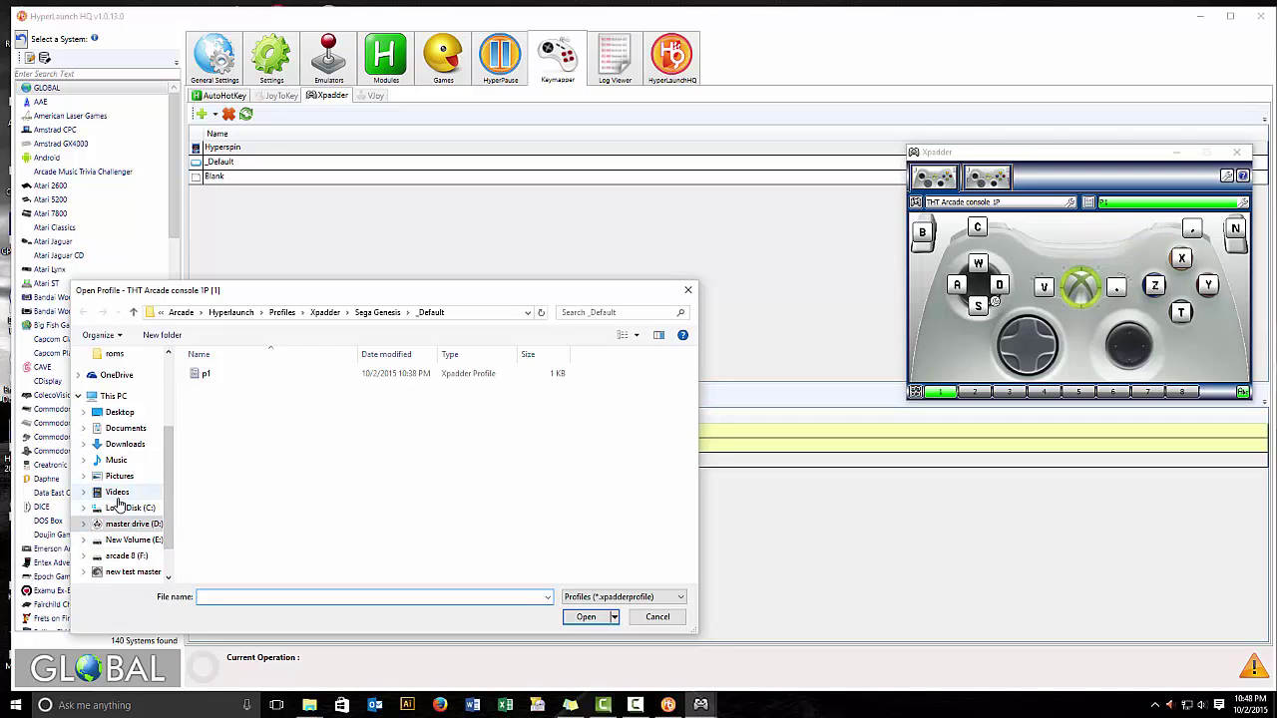
{"action": "left_click", "coordinate": [112, 396]}
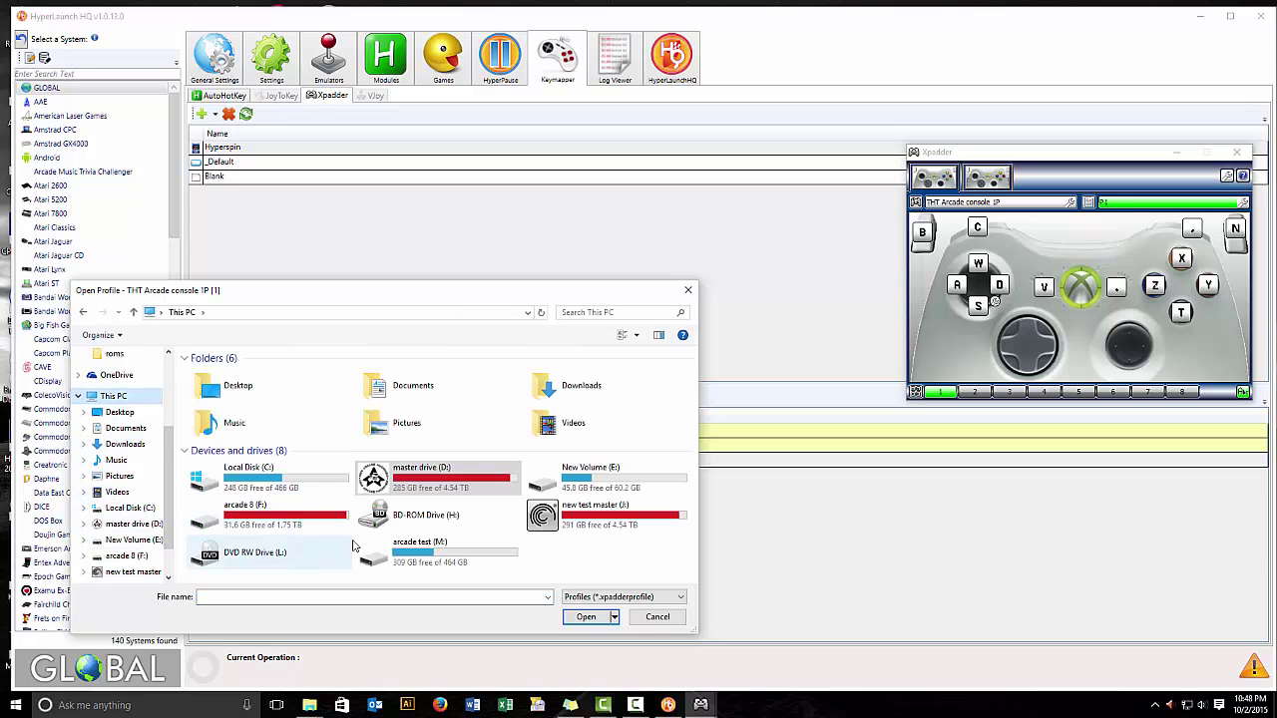
{"action": "double_click", "coordinate": [538, 517]}
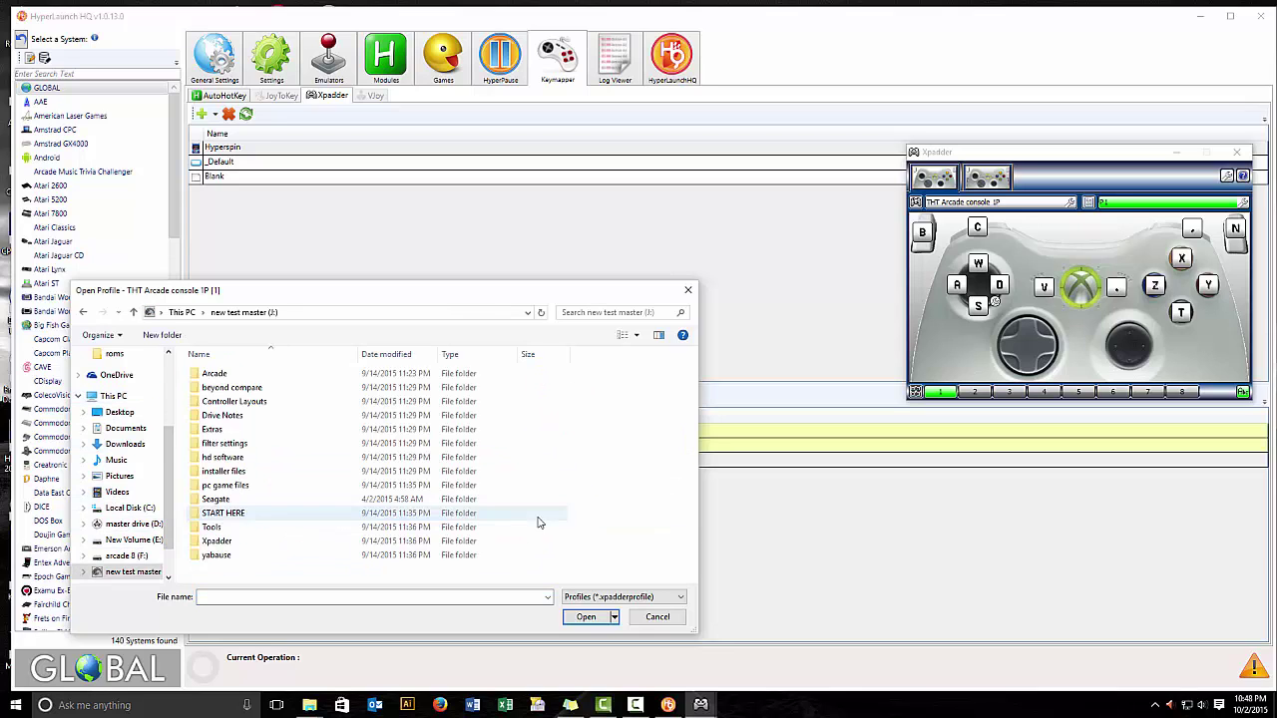
{"action": "double_click", "coordinate": [215, 376]}
{"action": "scroll", "coordinate": [220, 399], "scroll_direction": "down", "scroll_amount": 8}
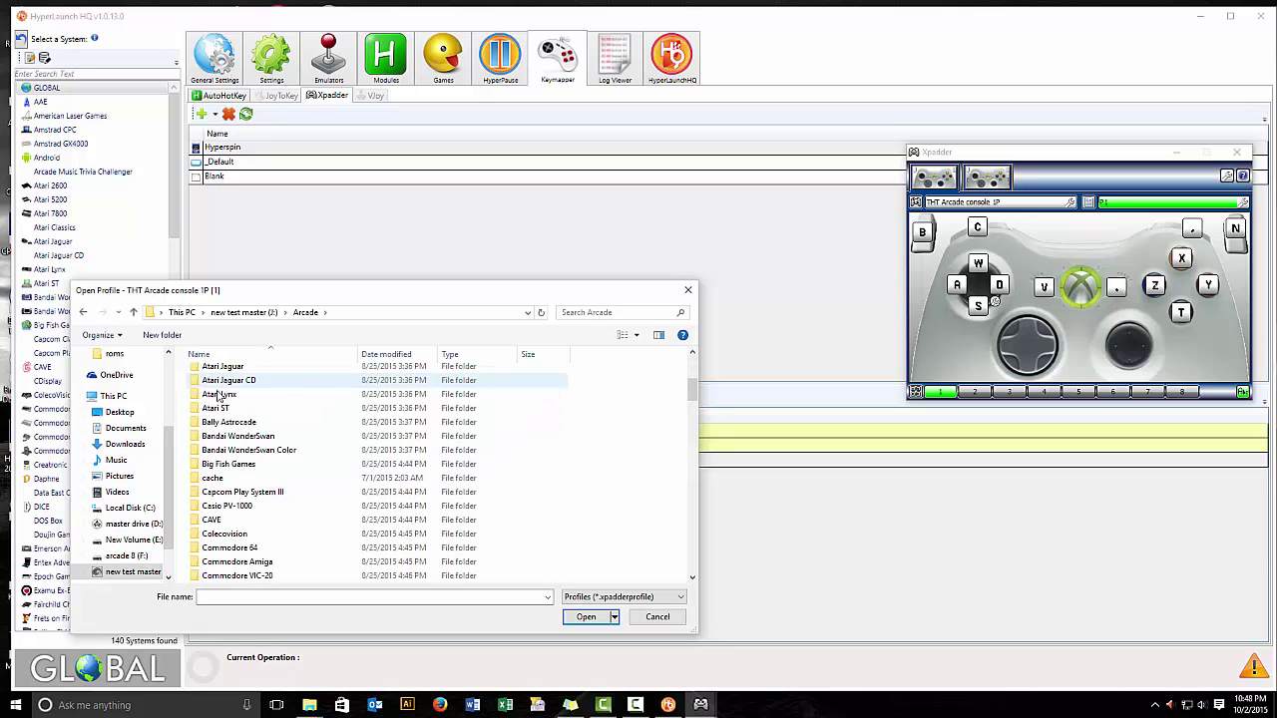
{"action": "scroll", "coordinate": [230, 419], "scroll_direction": "down", "scroll_amount": 7}
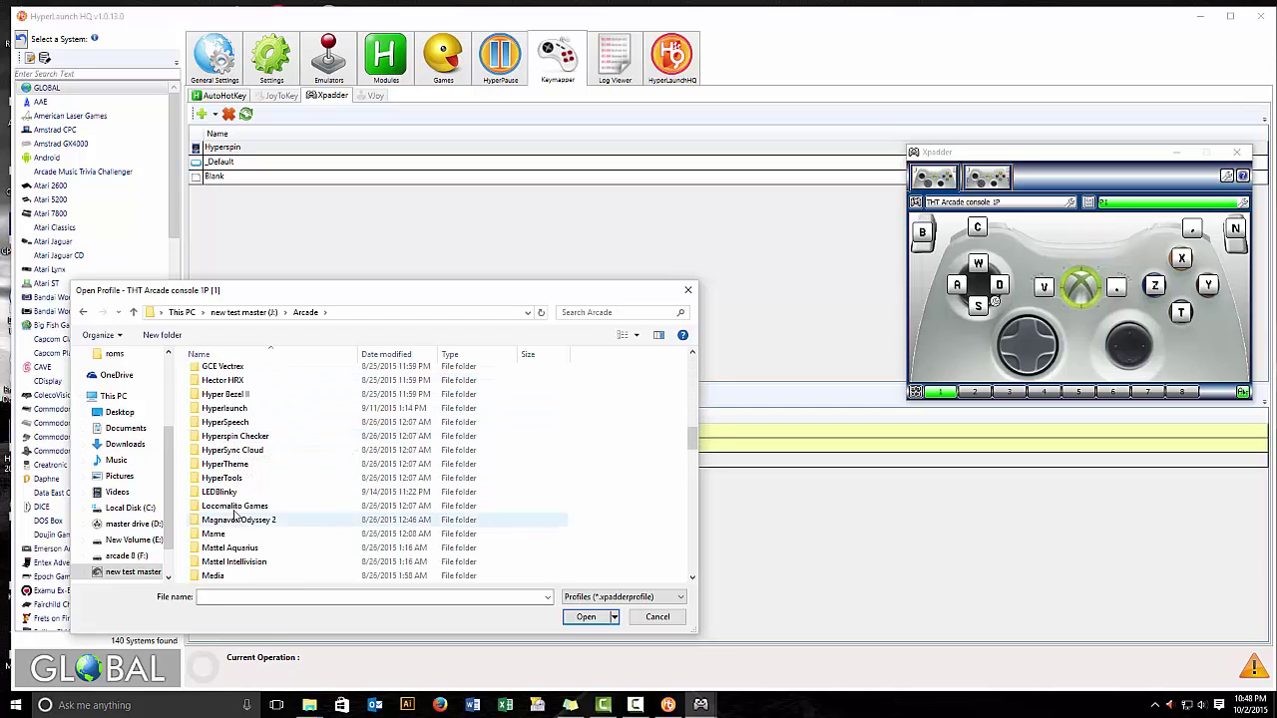
{"action": "double_click", "coordinate": [240, 408]}
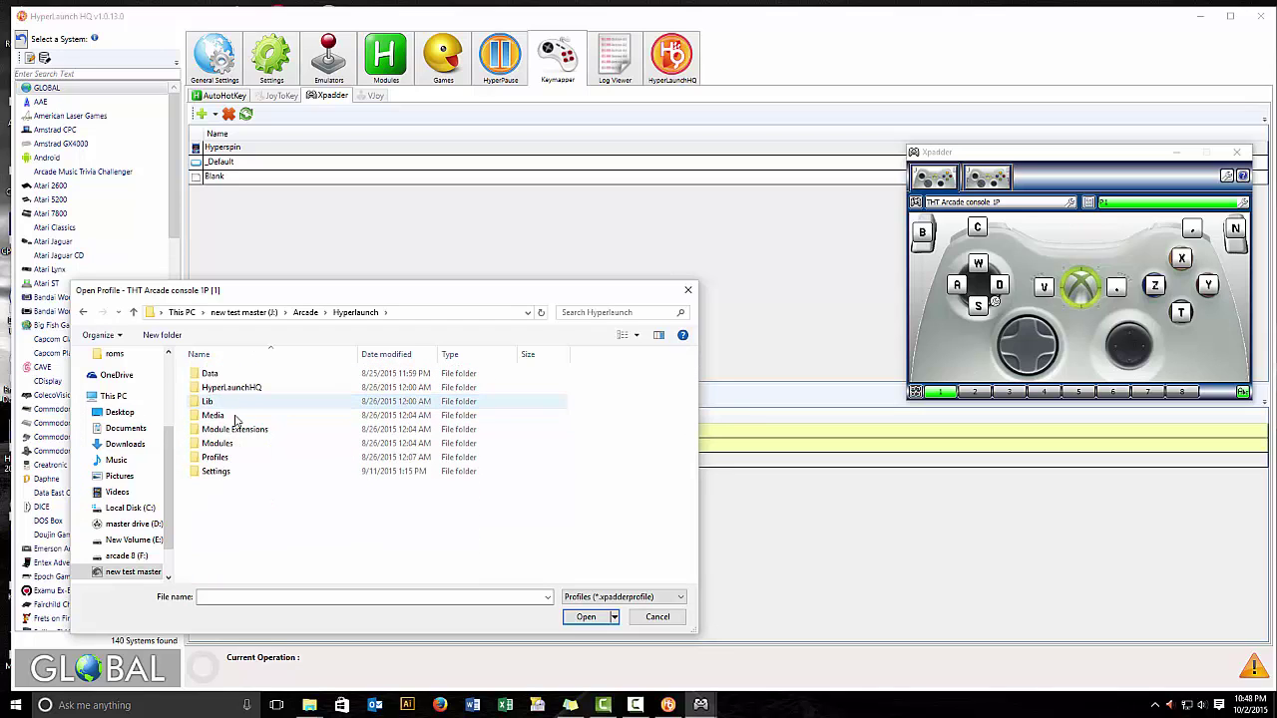
{"action": "double_click", "coordinate": [223, 458]}
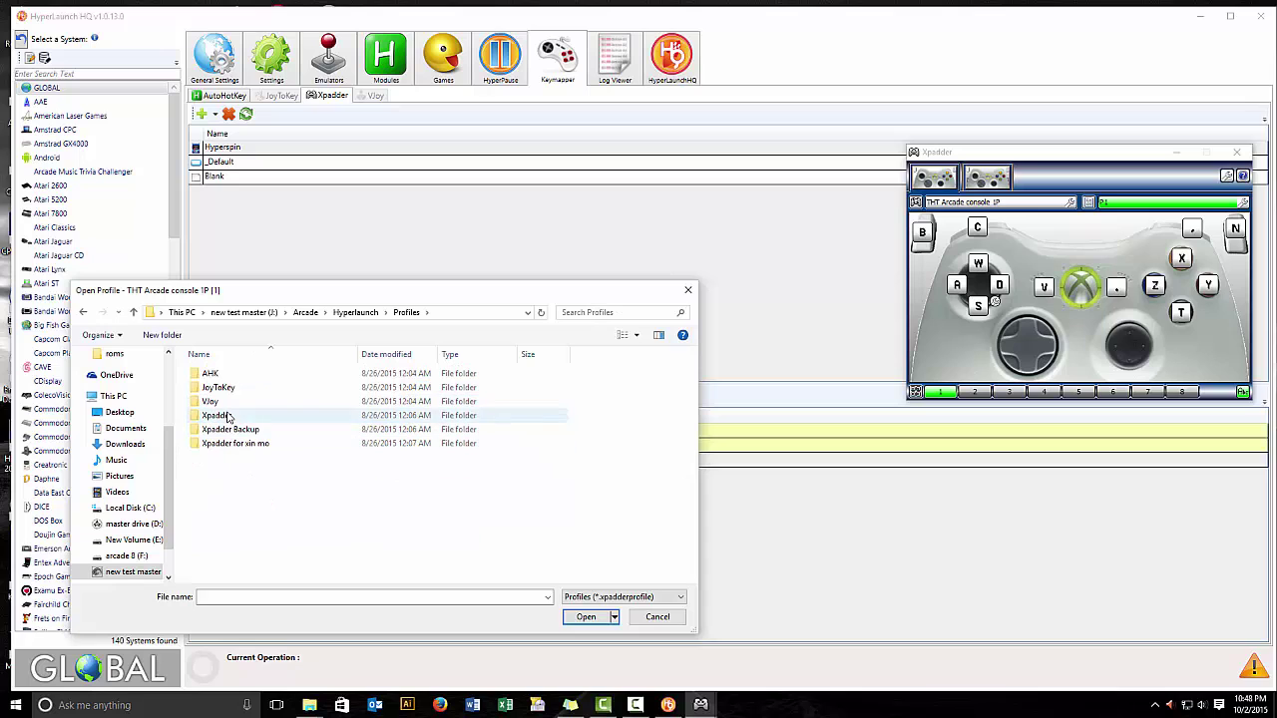
{"action": "double_click", "coordinate": [230, 415]}
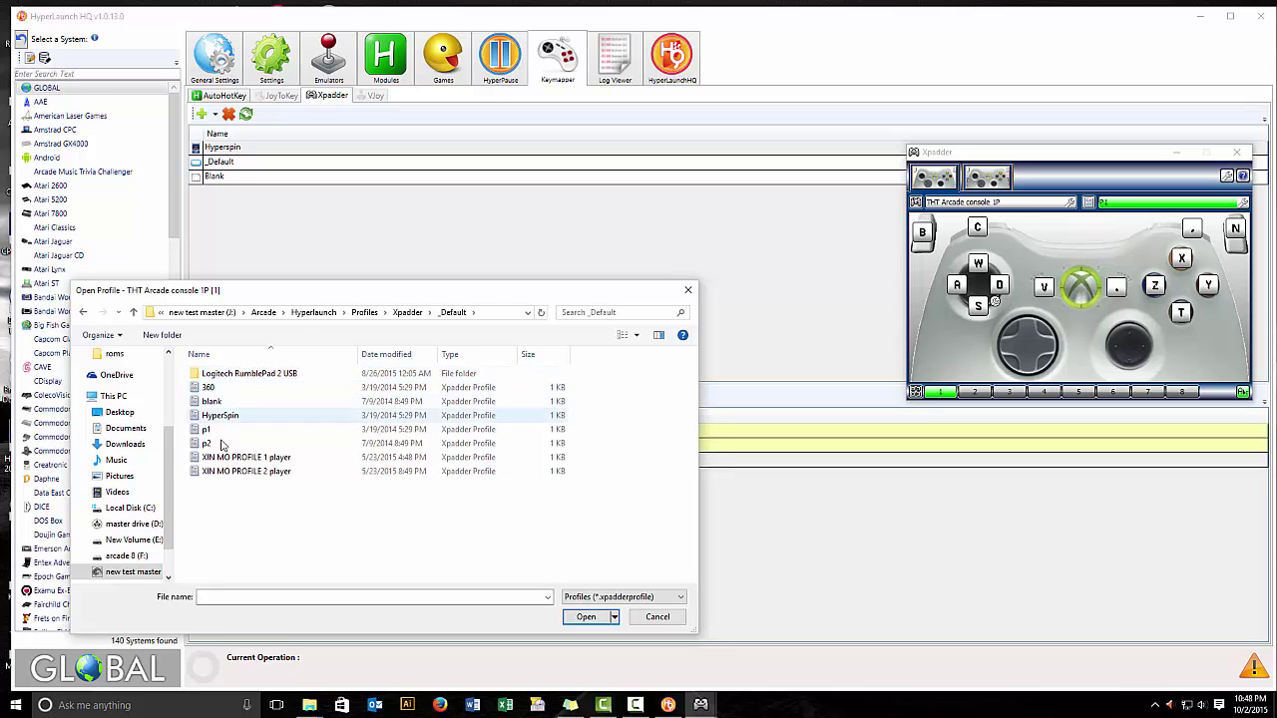
{"action": "left_click", "coordinate": [225, 416]}
{"action": "double_click", "coordinate": [221, 415]}
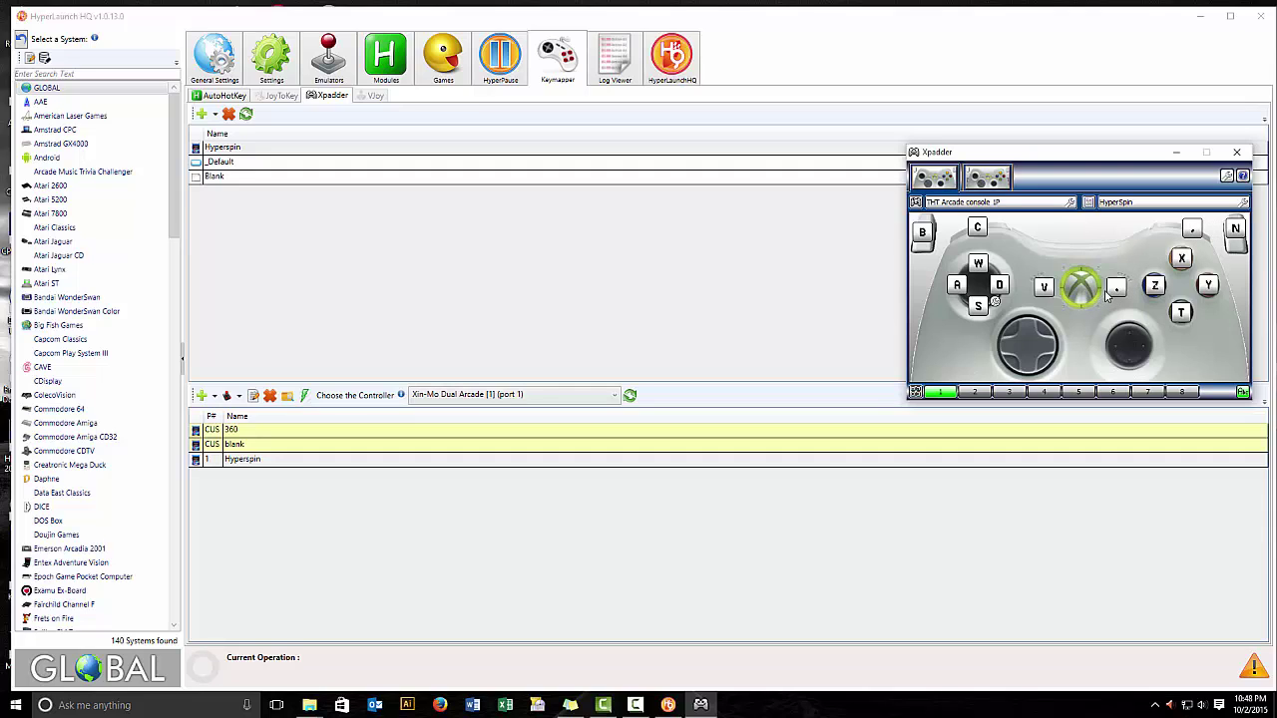
Load the XIN MO PROFILE 1 player profile from D:\Arcade\Tools\Xpadder into Xpadder.
{"action": "left_click", "coordinate": [1098, 204]}
{"action": "left_click", "coordinate": [1098, 231]}
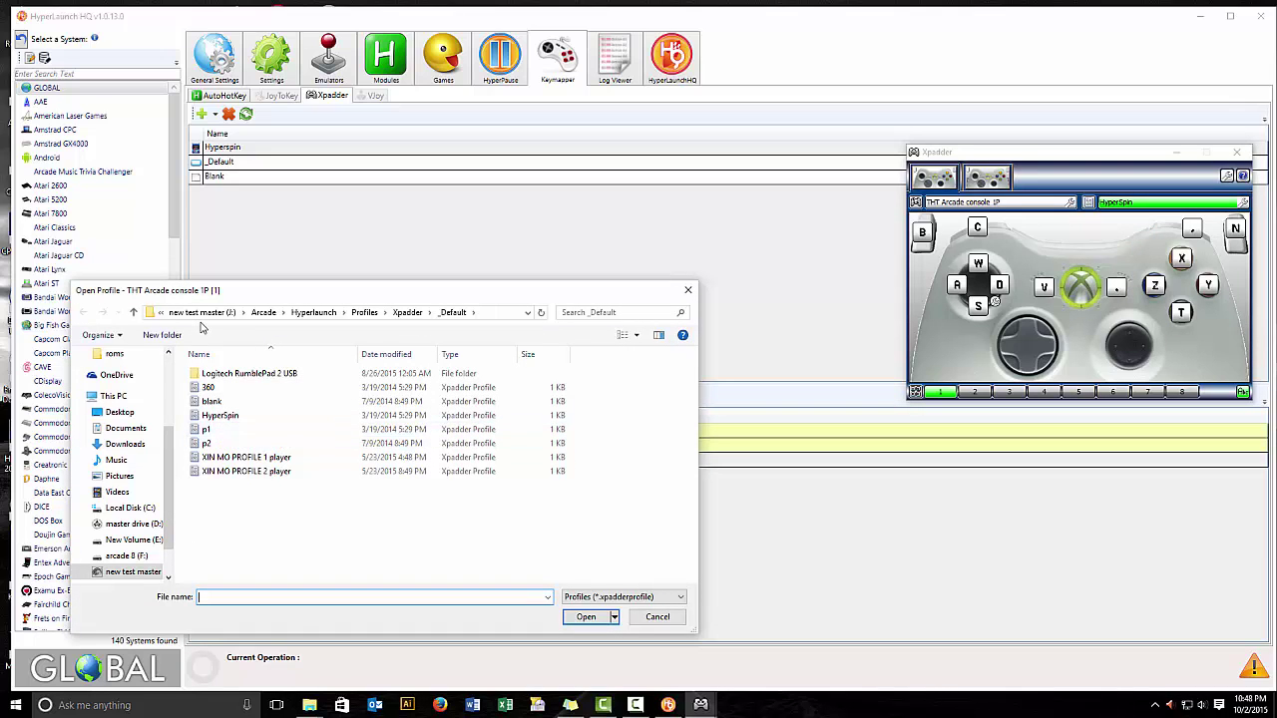
{"action": "left_click", "coordinate": [114, 396]}
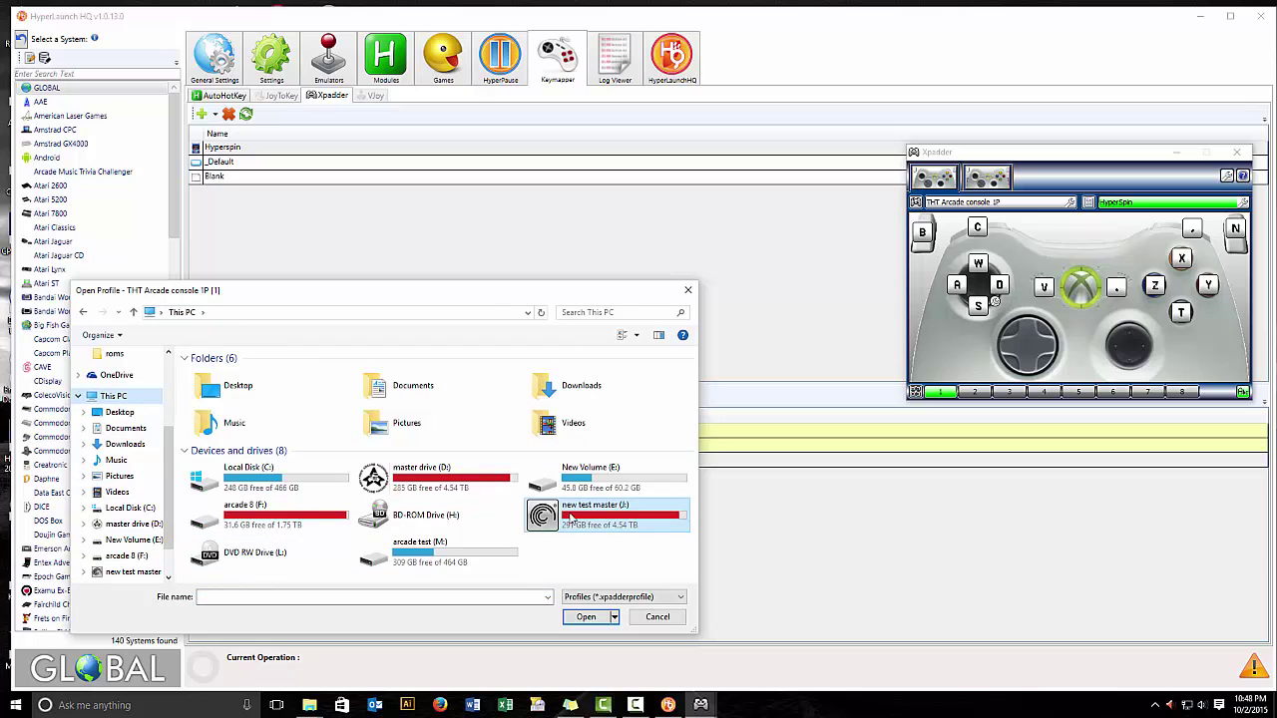
{"action": "double_click", "coordinate": [469, 489]}
{"action": "double_click", "coordinate": [214, 373]}
{"action": "scroll", "coordinate": [220, 442], "scroll_direction": "down", "scroll_amount": 3}
{"action": "scroll", "coordinate": [219, 442], "scroll_direction": "down", "scroll_amount": 20}
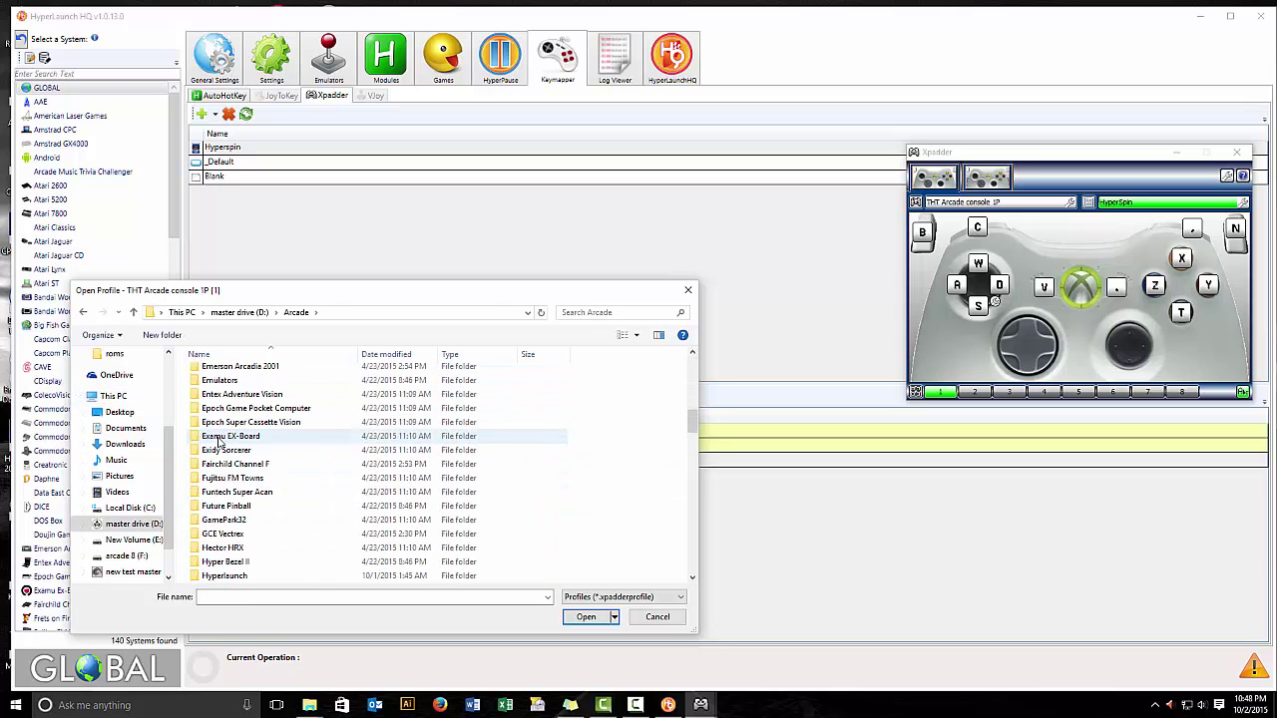
{"action": "scroll", "coordinate": [220, 442], "scroll_direction": "down", "scroll_amount": 15}
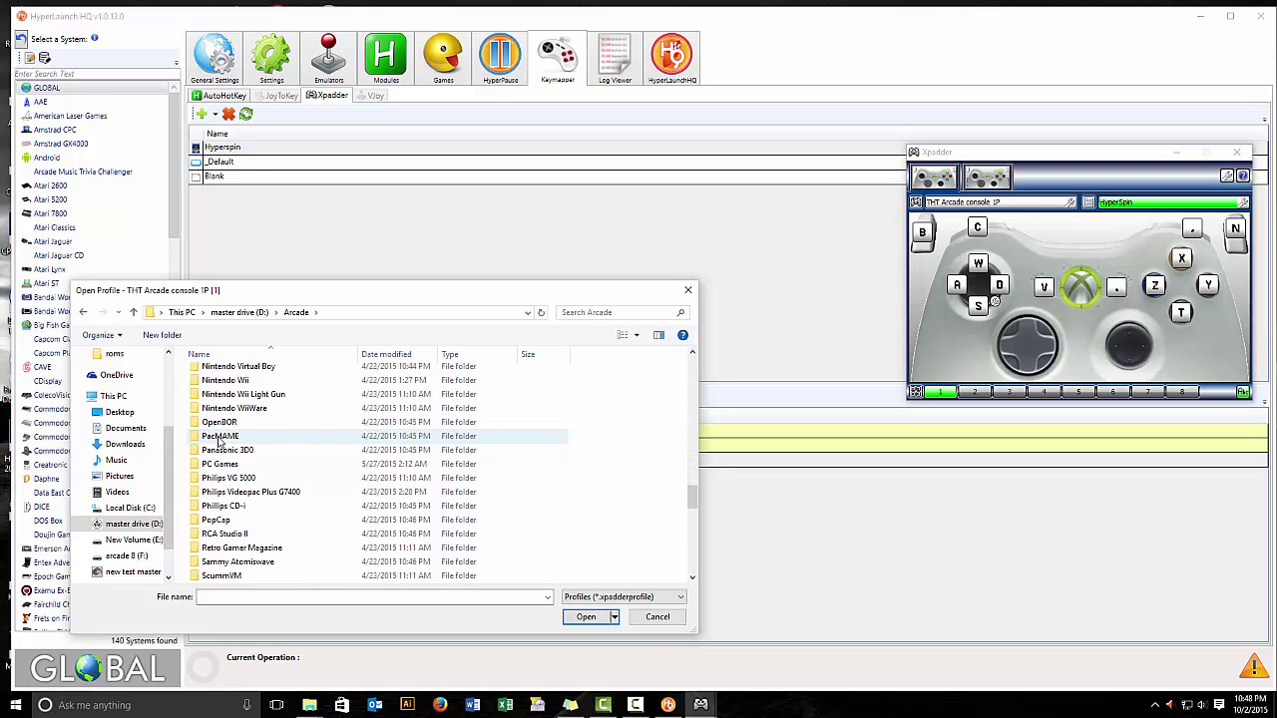
{"action": "scroll", "coordinate": [219, 442], "scroll_direction": "down", "scroll_amount": 3}
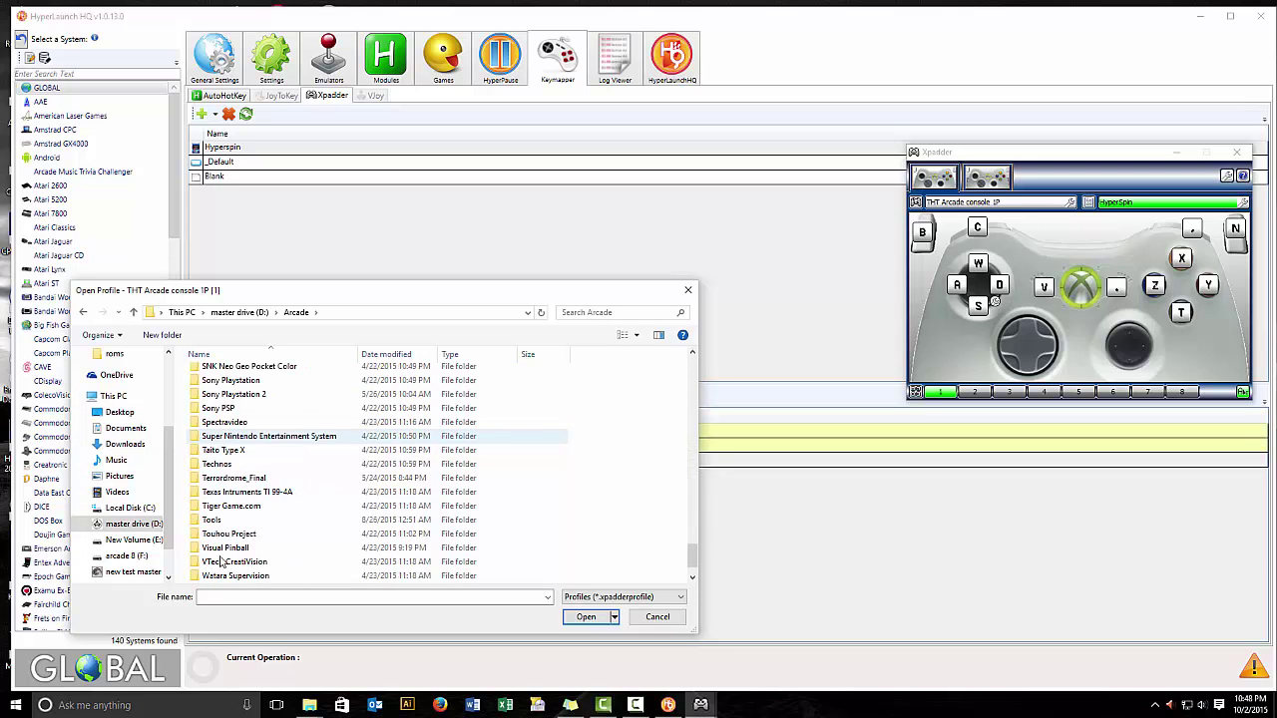
{"action": "double_click", "coordinate": [217, 522]}
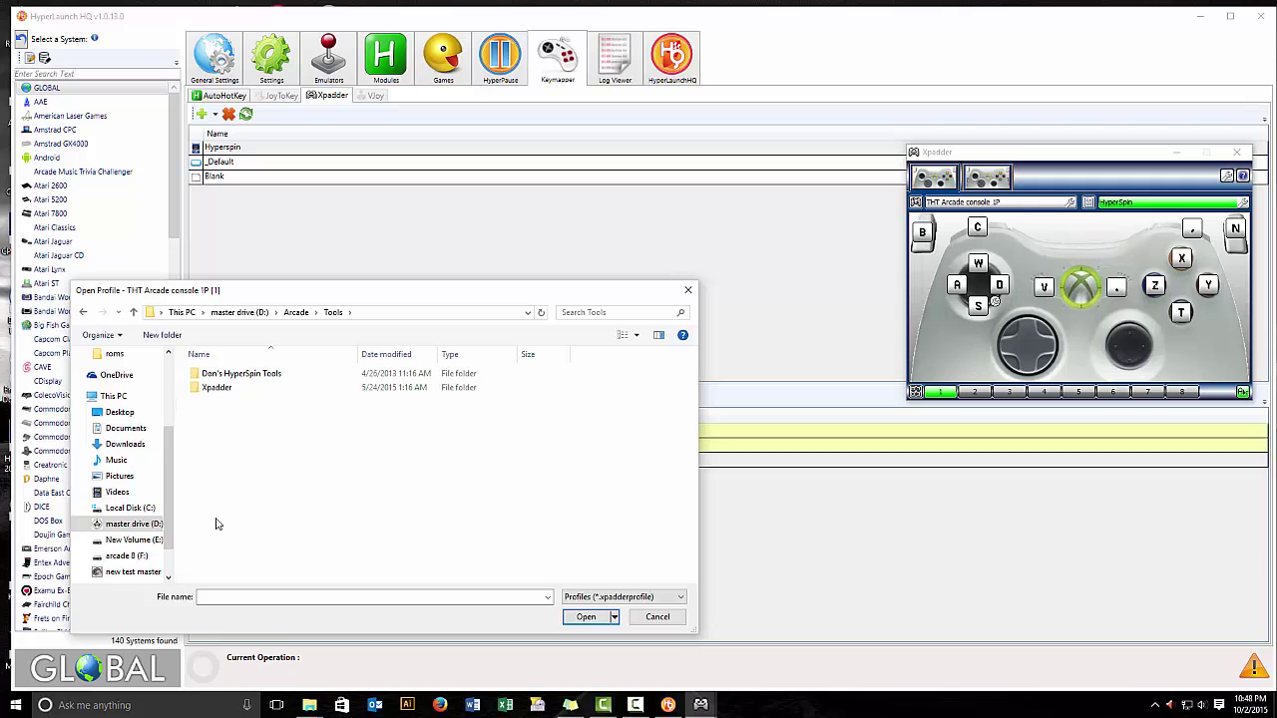
{"action": "double_click", "coordinate": [217, 387]}
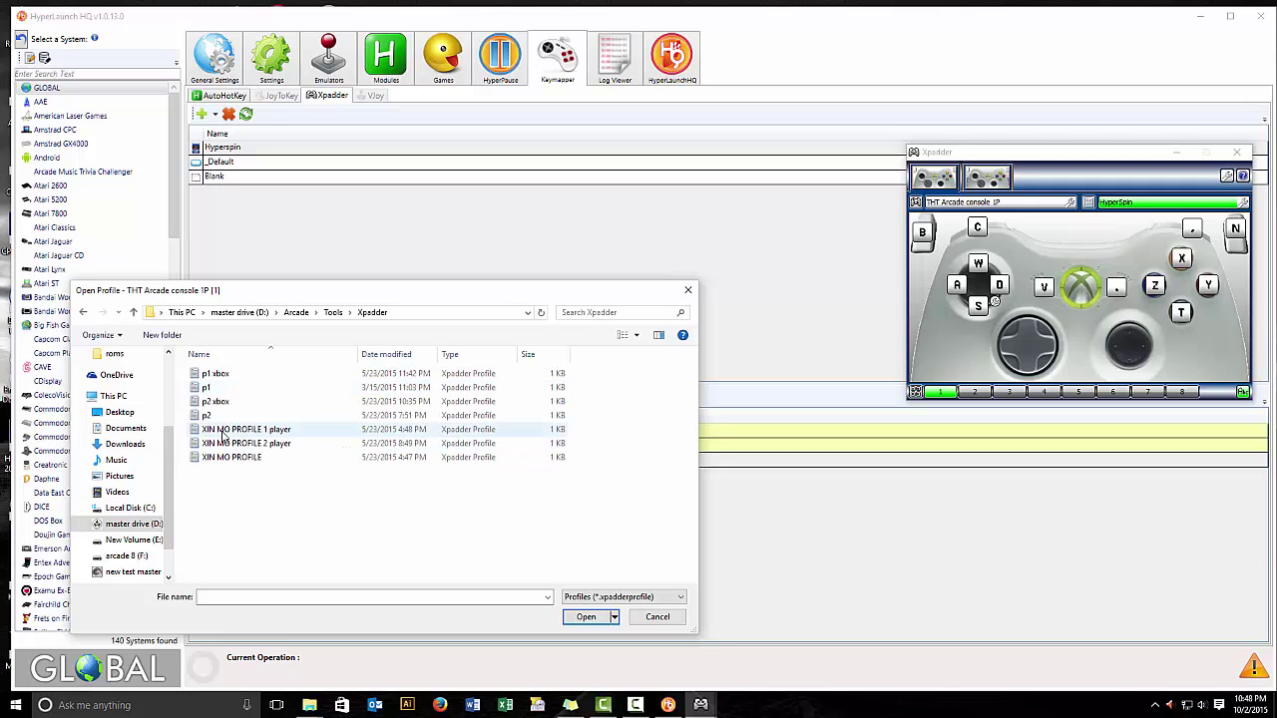
{"action": "double_click", "coordinate": [223, 431]}
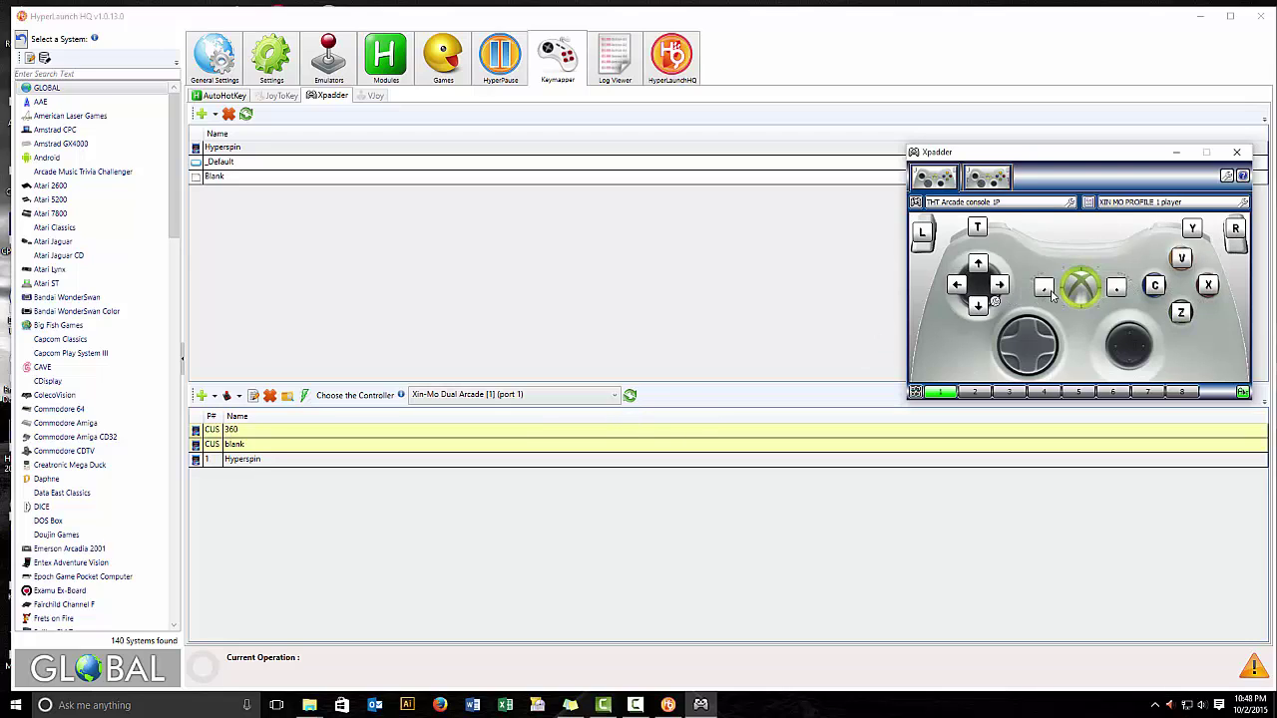
{"action": "left_click", "coordinate": [1090, 204]}
{"action": "left_click", "coordinate": [1109, 297]}
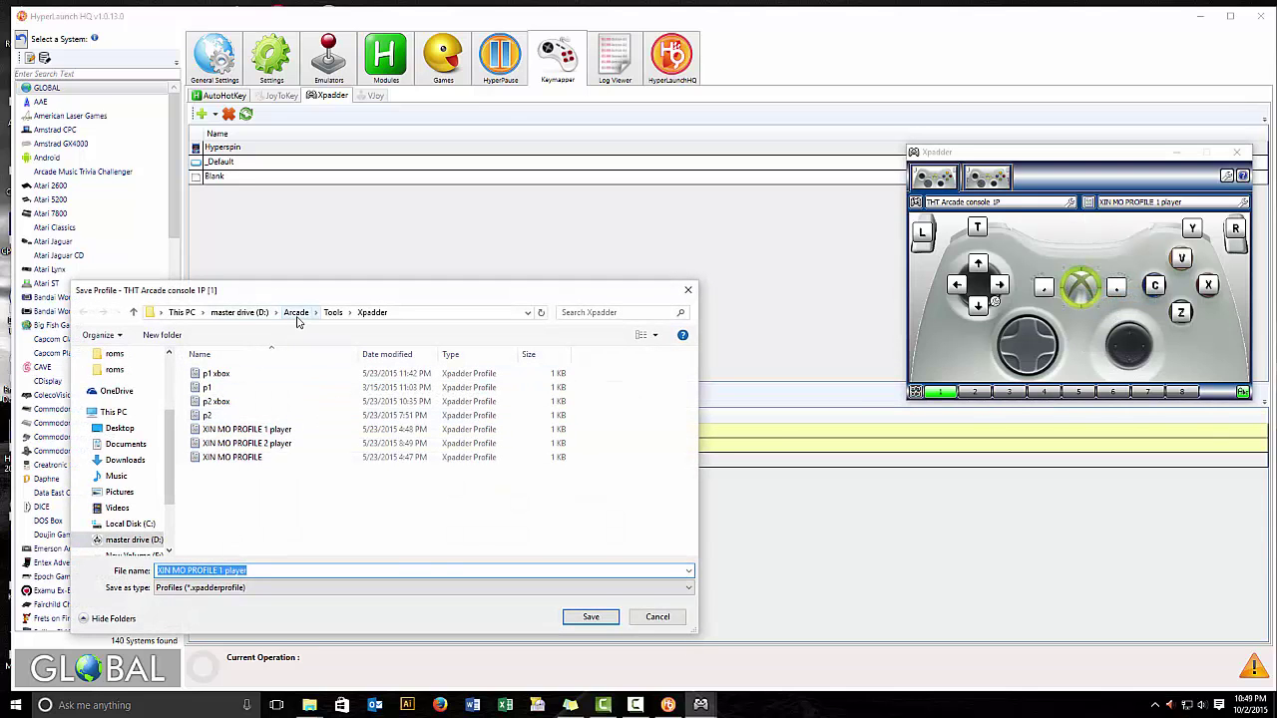
{"action": "left_click", "coordinate": [296, 313]}
{"action": "left_click", "coordinate": [228, 483]}
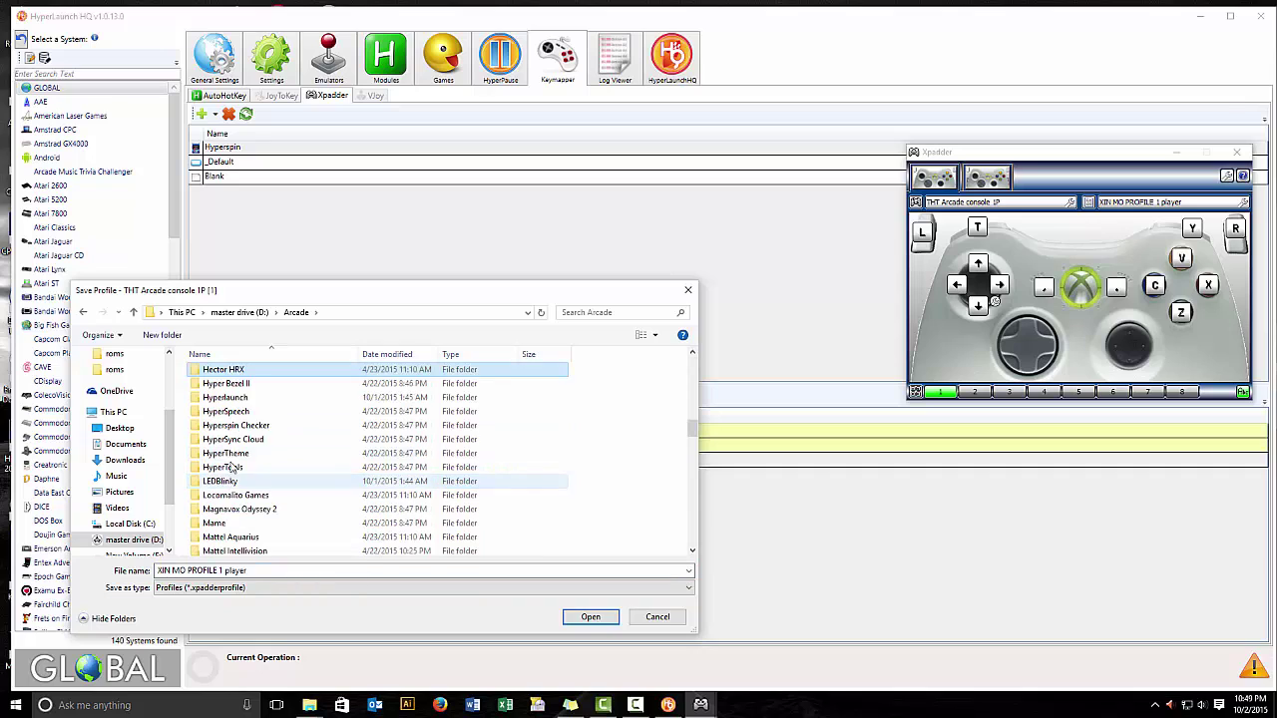
{"action": "double_click", "coordinate": [224, 397]}
{"action": "double_click", "coordinate": [214, 458]}
{"action": "left_click", "coordinate": [216, 417]}
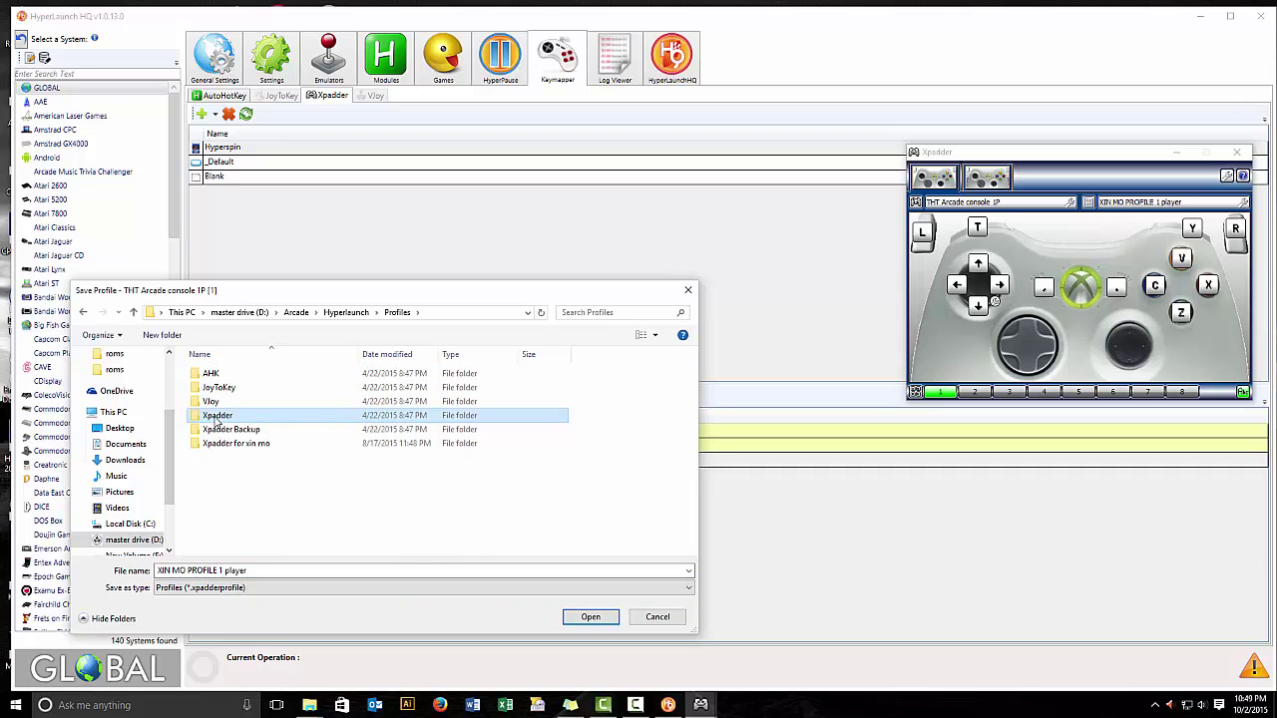
{"action": "double_click", "coordinate": [216, 417]}
{"action": "double_click", "coordinate": [214, 373]}
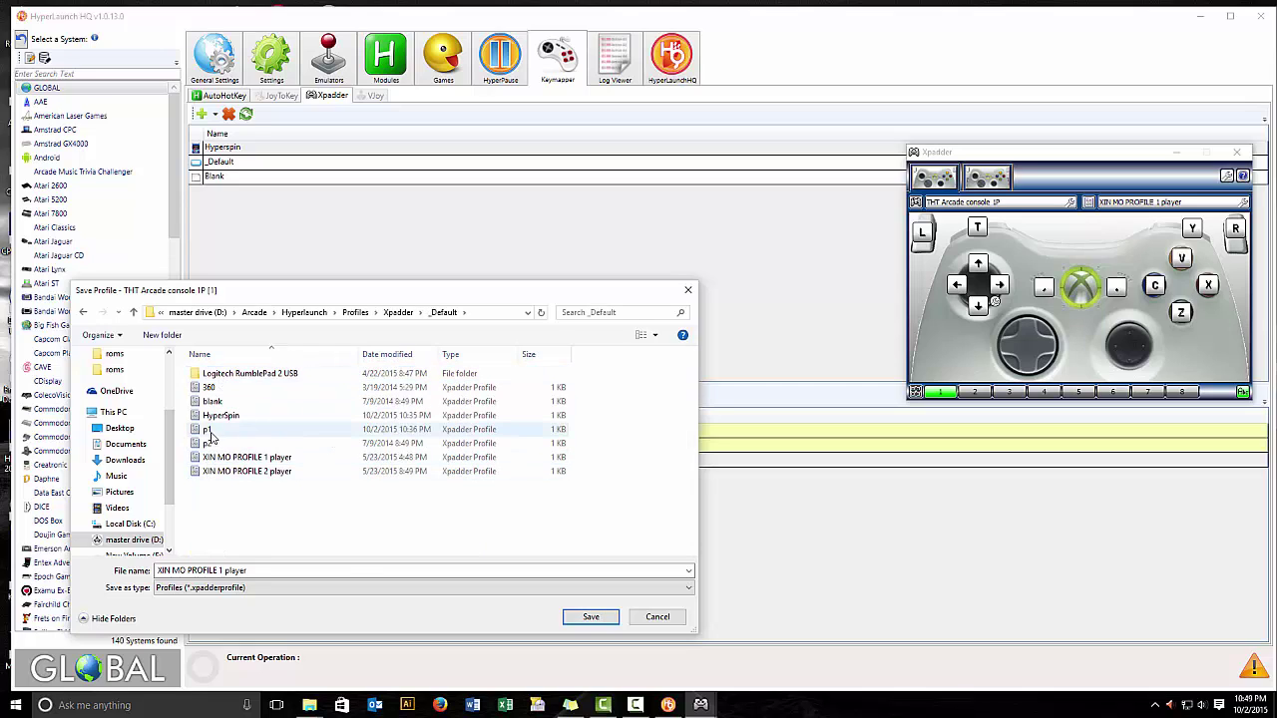
{"action": "left_click", "coordinate": [208, 430]}
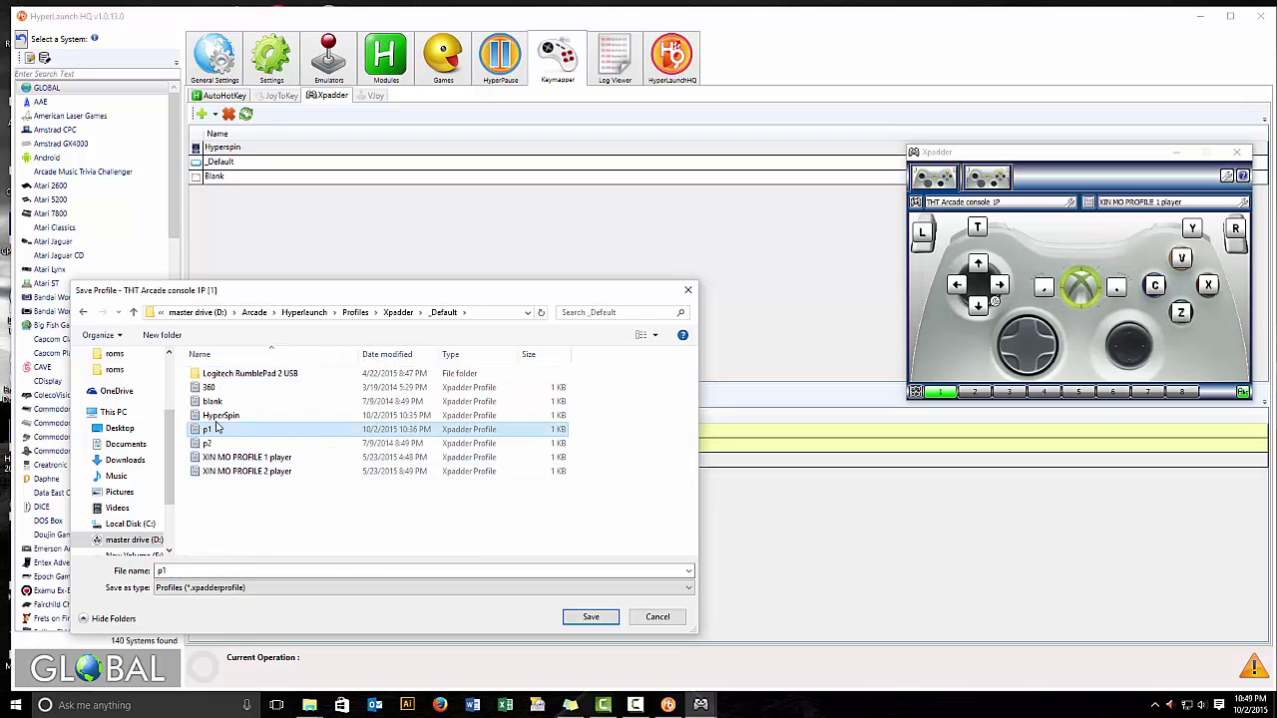
{"action": "left_click", "coordinate": [218, 417]}
{"action": "left_click", "coordinate": [212, 431]}
{"action": "left_click", "coordinate": [220, 416]}
{"action": "left_click", "coordinate": [211, 431]}
{"action": "left_click", "coordinate": [217, 416]}
{"action": "left_click", "coordinate": [212, 430]}
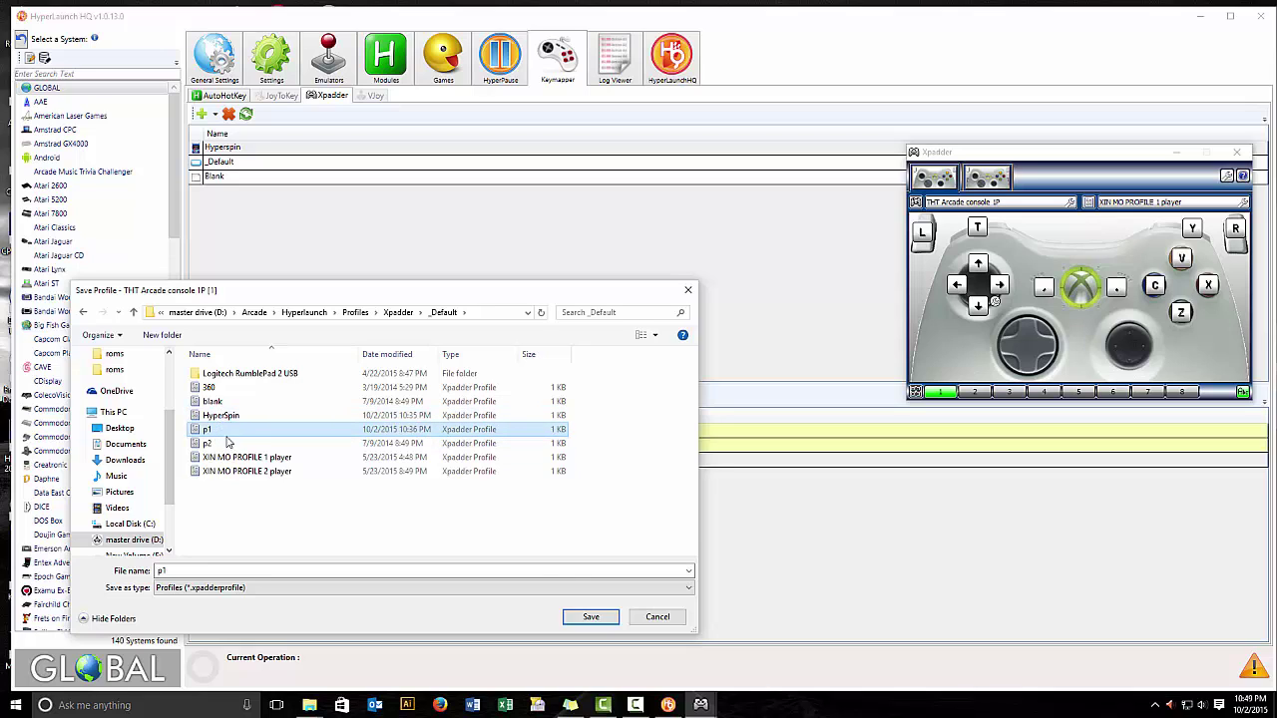
{"action": "left_click", "coordinate": [657, 618]}
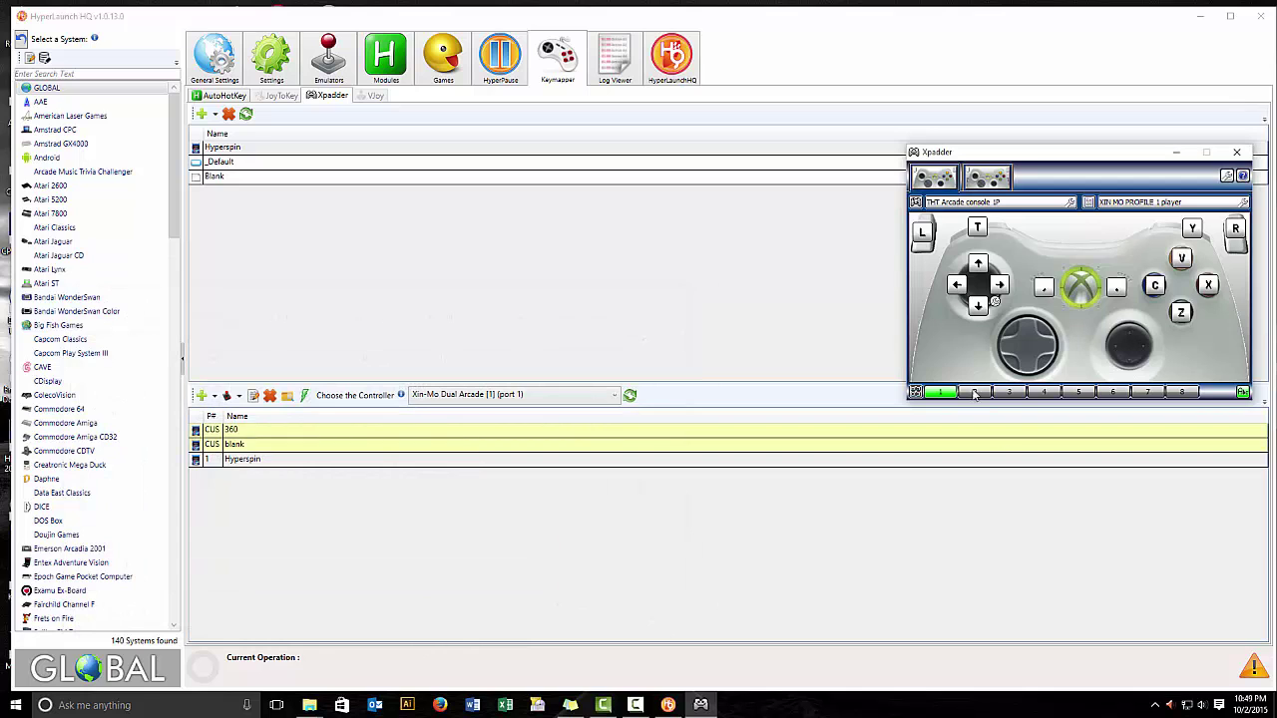
Scroll to Sega Genesis and reopen its Xpadder profile for editing.
{"action": "scroll", "coordinate": [80, 459], "scroll_direction": "down", "scroll_amount": 11}
{"action": "scroll", "coordinate": [80, 465], "scroll_direction": "down", "scroll_amount": 3}
{"action": "left_click", "coordinate": [80, 465]}
{"action": "scroll", "coordinate": [80, 465], "scroll_direction": "down", "scroll_amount": 13}
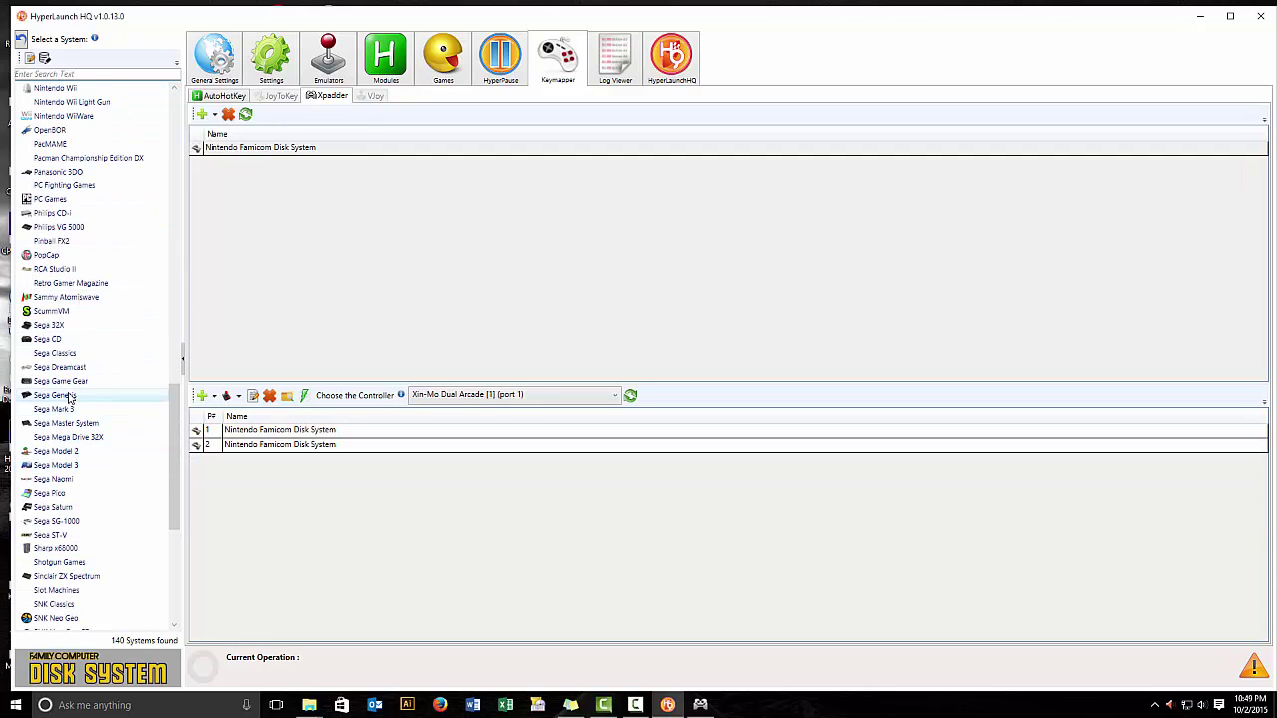
{"action": "left_click", "coordinate": [71, 396]}
{"action": "left_click", "coordinate": [255, 433]}
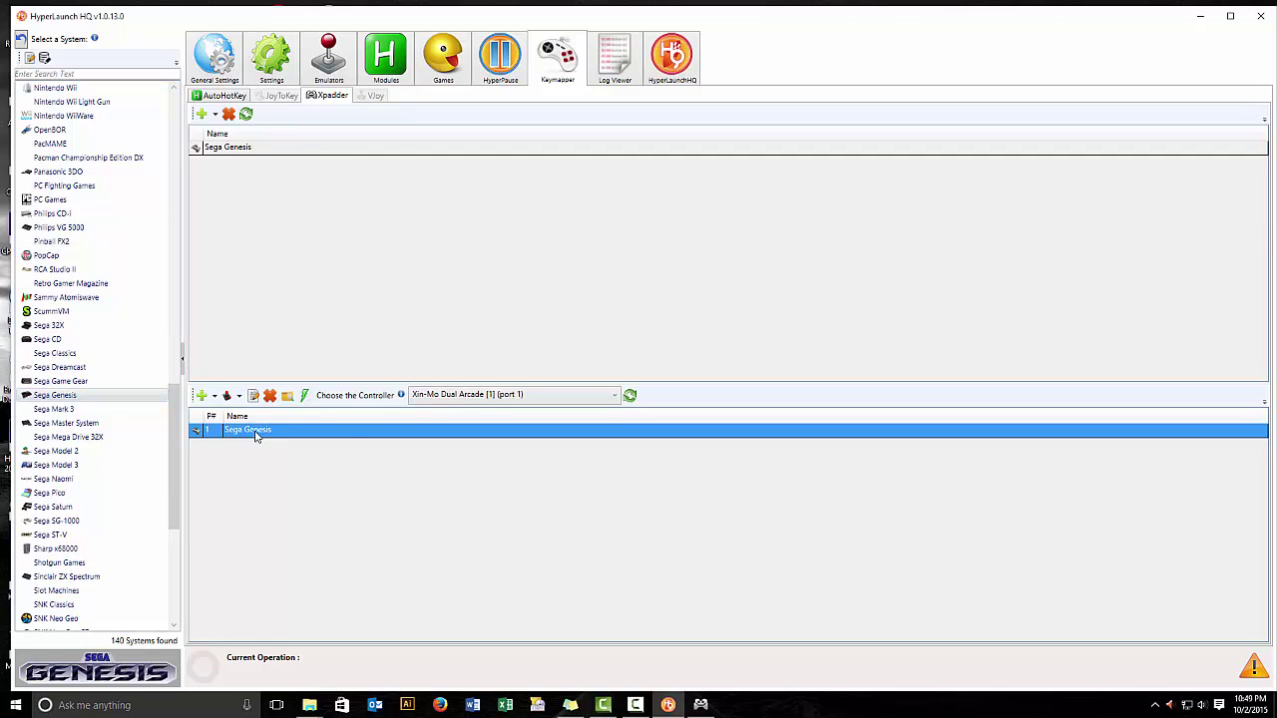
{"action": "left_click", "coordinate": [254, 396]}
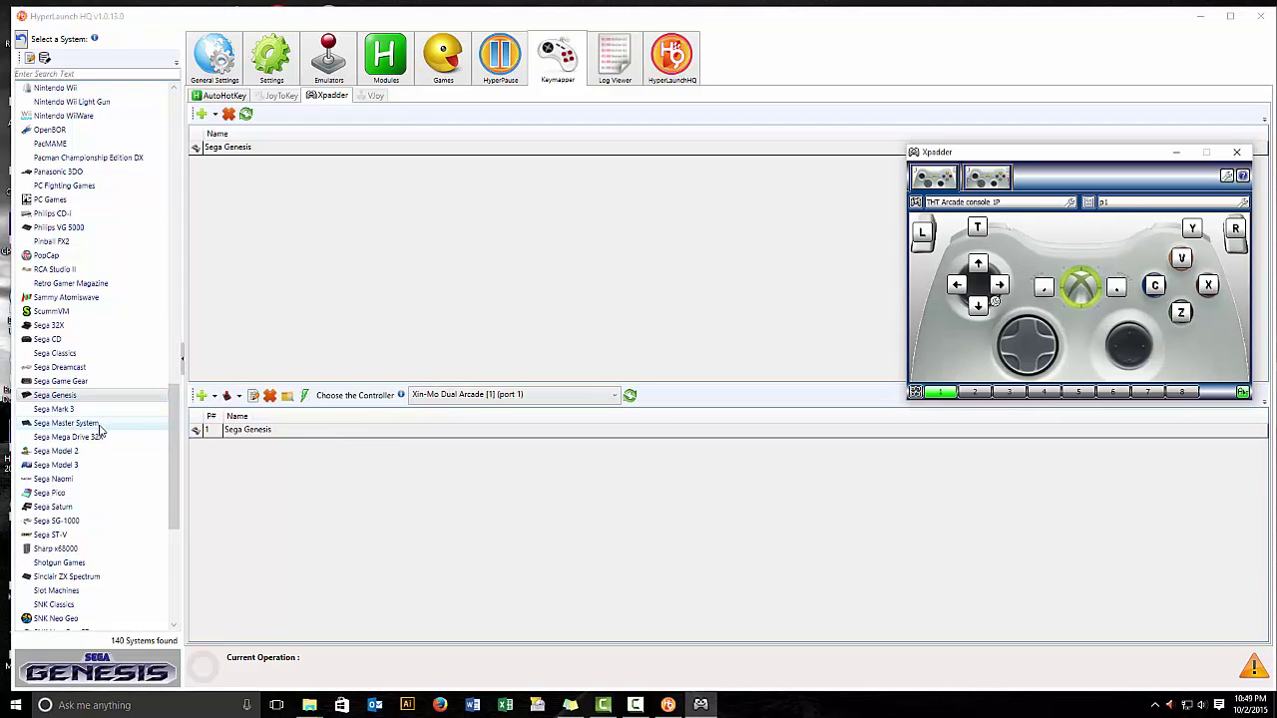
Switch to Sega Master System and select its Xpadder profile for editing.
{"action": "left_click", "coordinate": [92, 424]}
{"action": "left_click", "coordinate": [255, 431]}
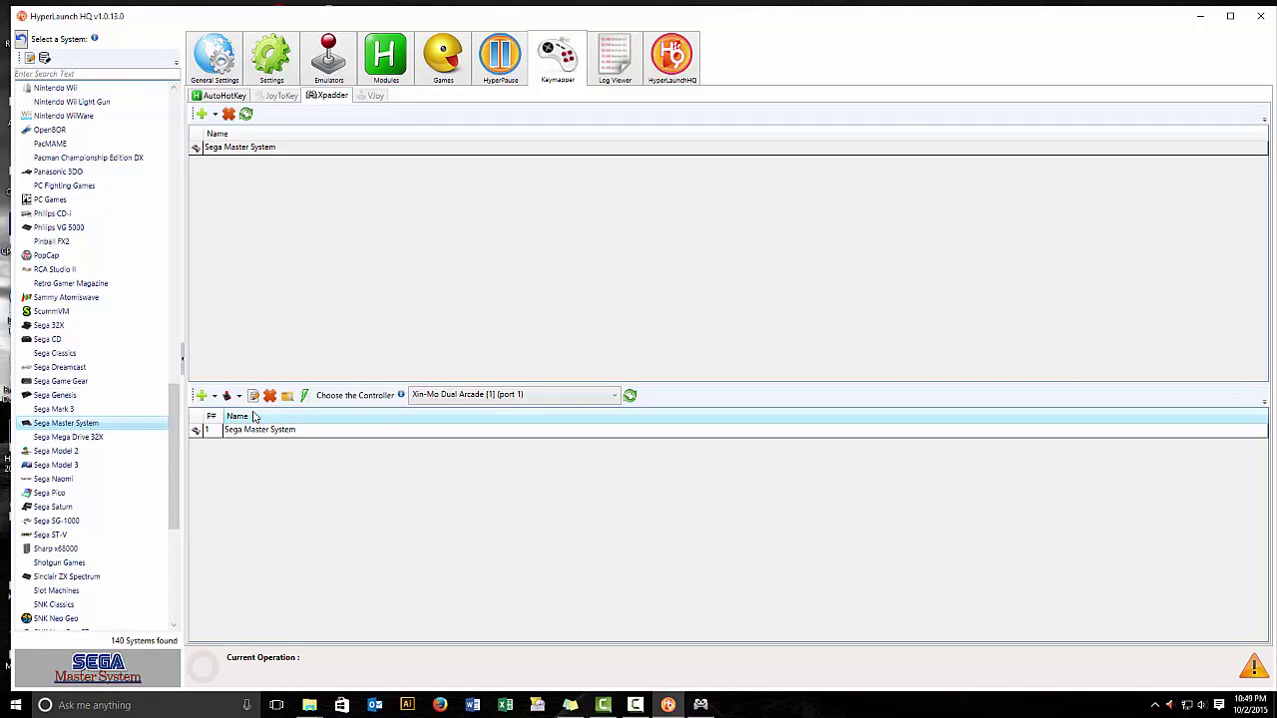
{"action": "left_click", "coordinate": [254, 396]}
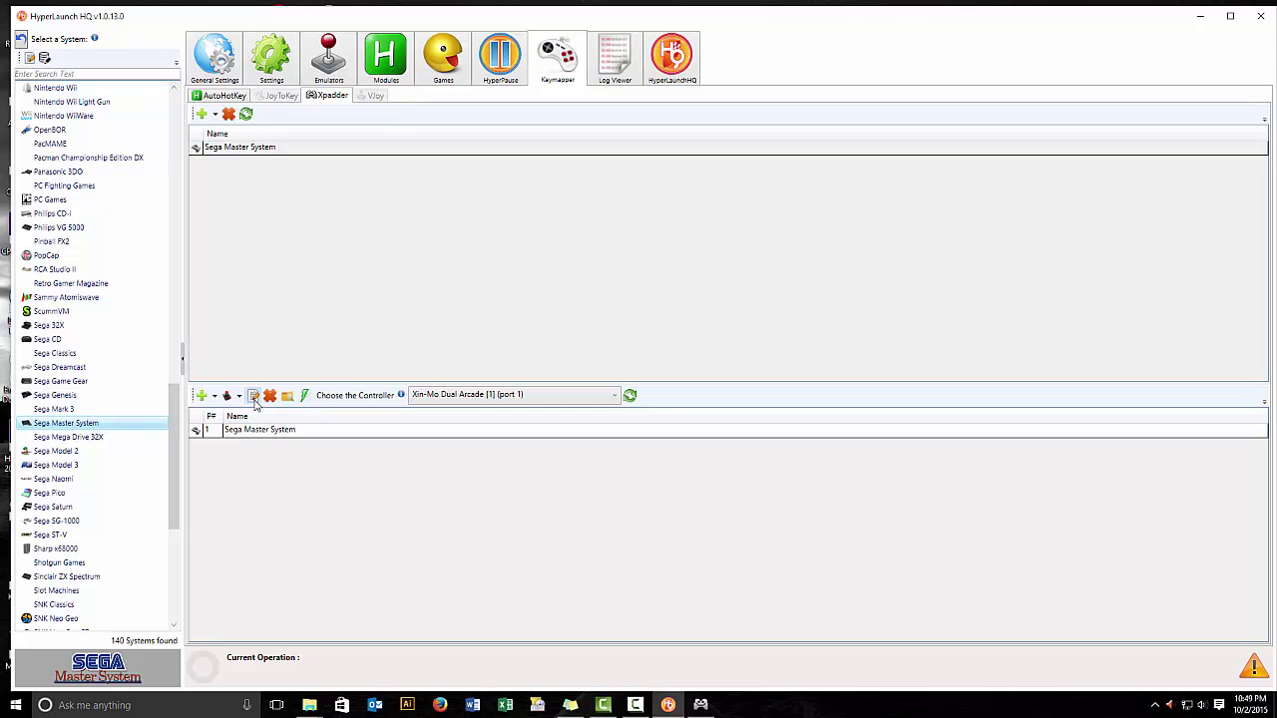
Open the Sega Master System profile in Xpadder and load XIN MO PROFILE 1 player.
{"action": "left_click", "coordinate": [254, 431]}
{"action": "left_click", "coordinate": [255, 397]}
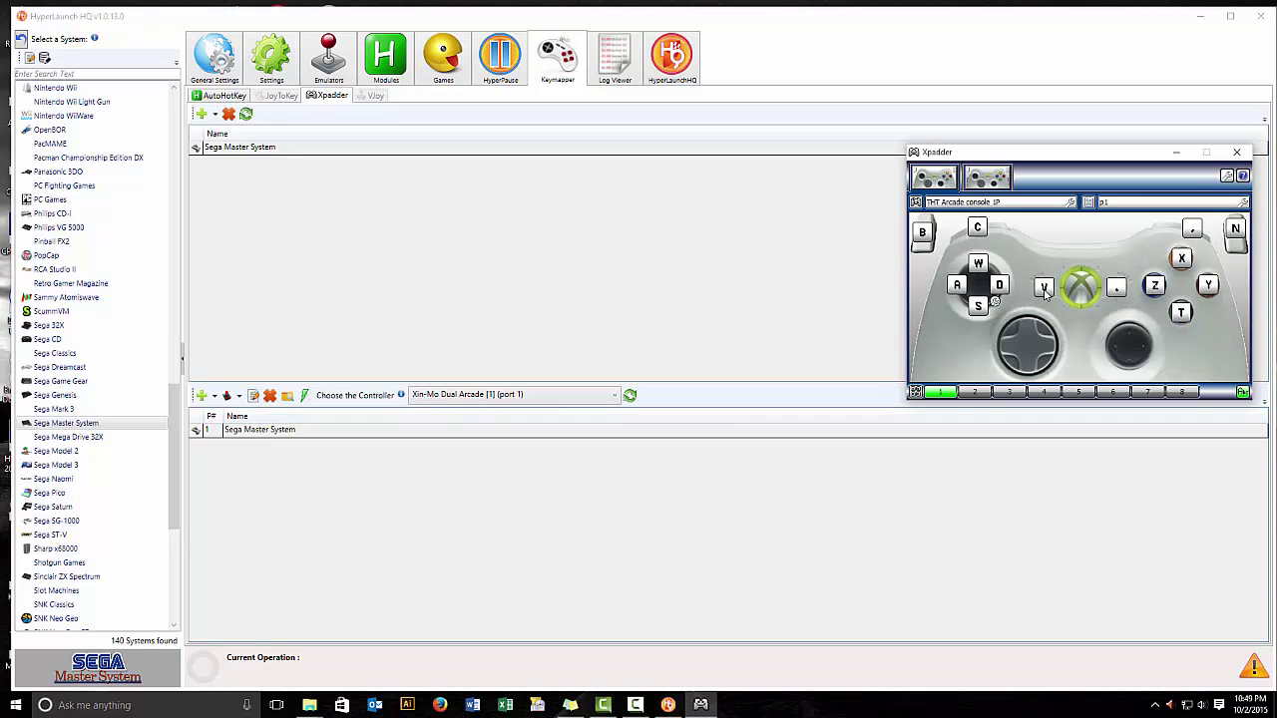
{"action": "left_click", "coordinate": [1089, 203]}
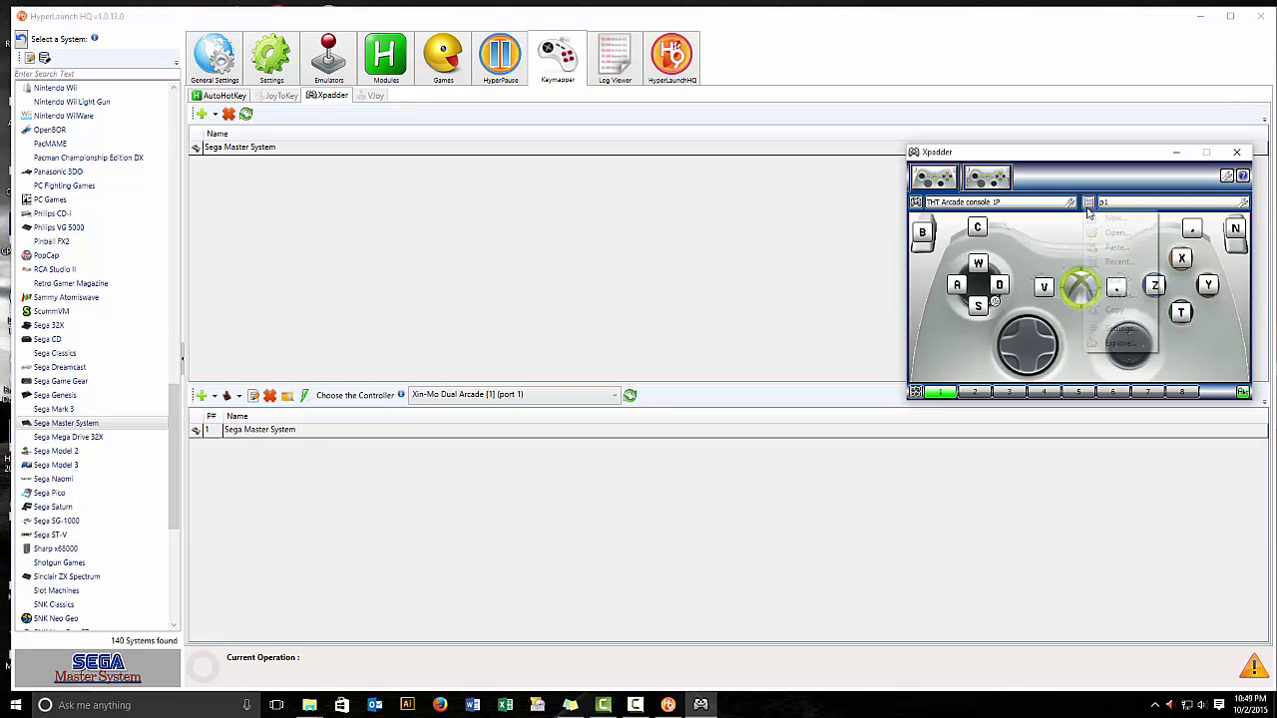
{"action": "left_click", "coordinate": [1113, 234]}
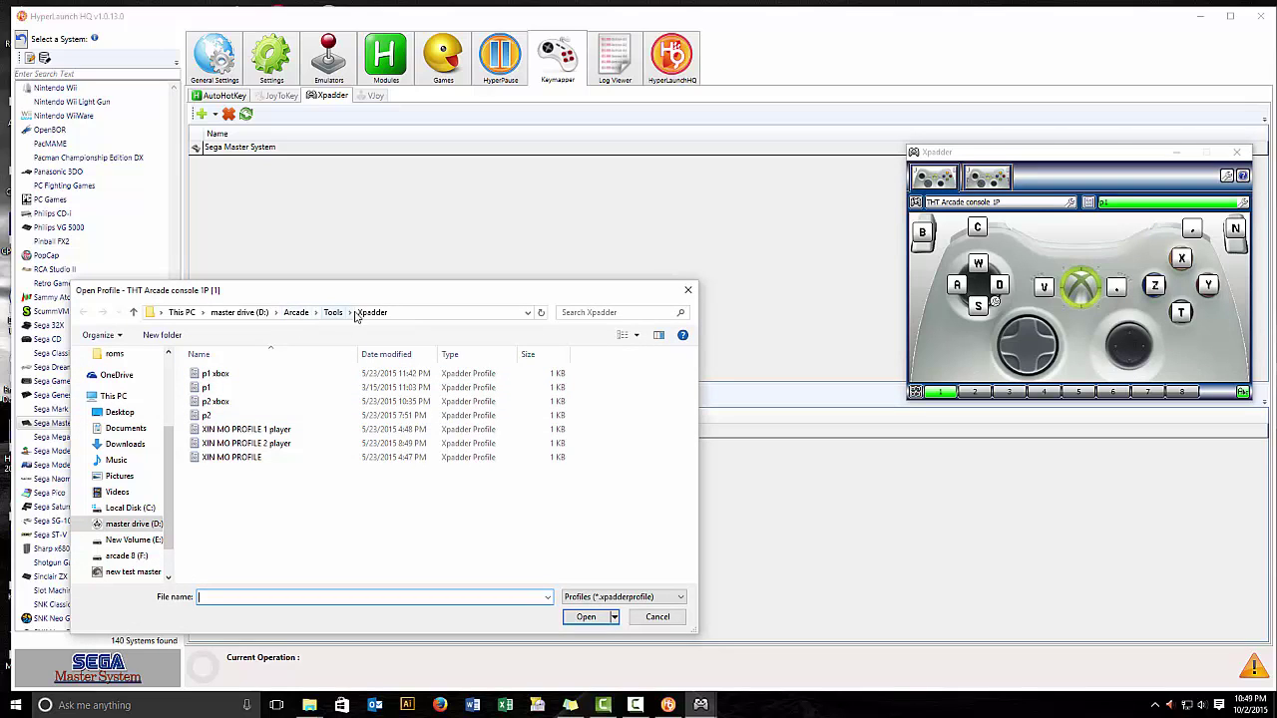
{"action": "double_click", "coordinate": [242, 431]}
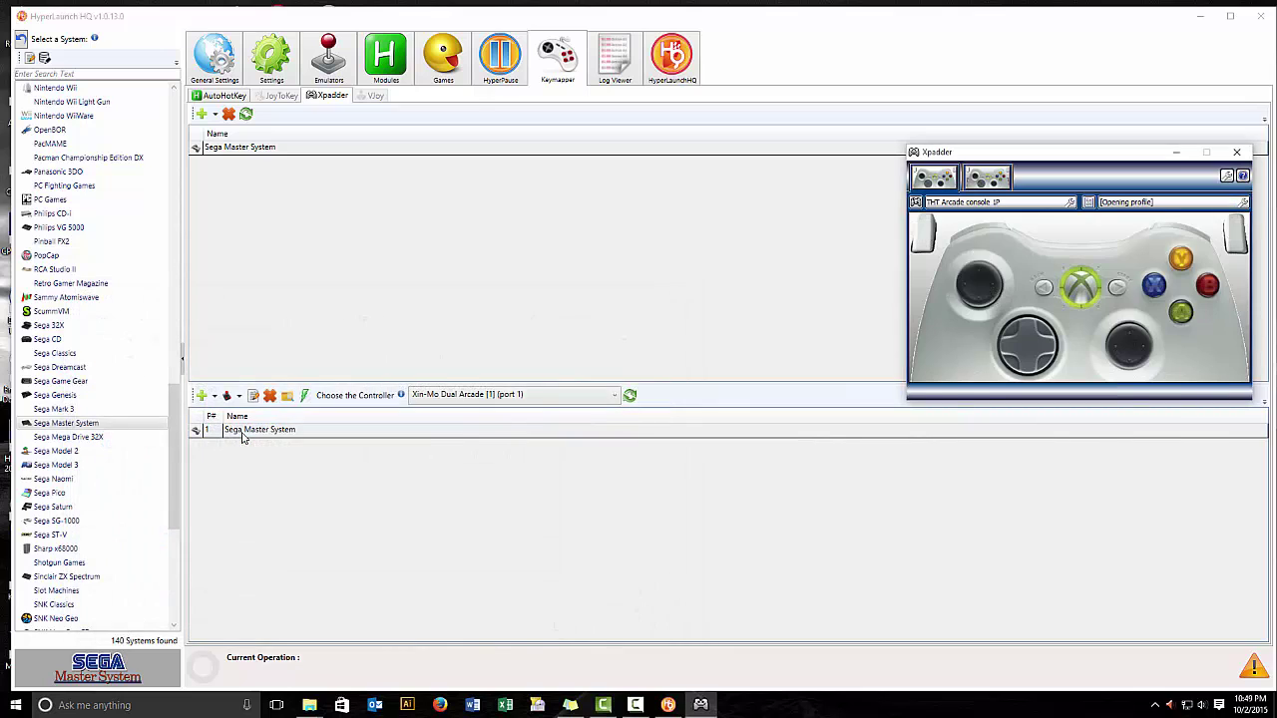
Start a Save As and browse into Arcade\Hyperlaunch\Profiles\Xpadder.
{"action": "left_click", "coordinate": [1087, 201]}
{"action": "left_click", "coordinate": [1103, 298]}
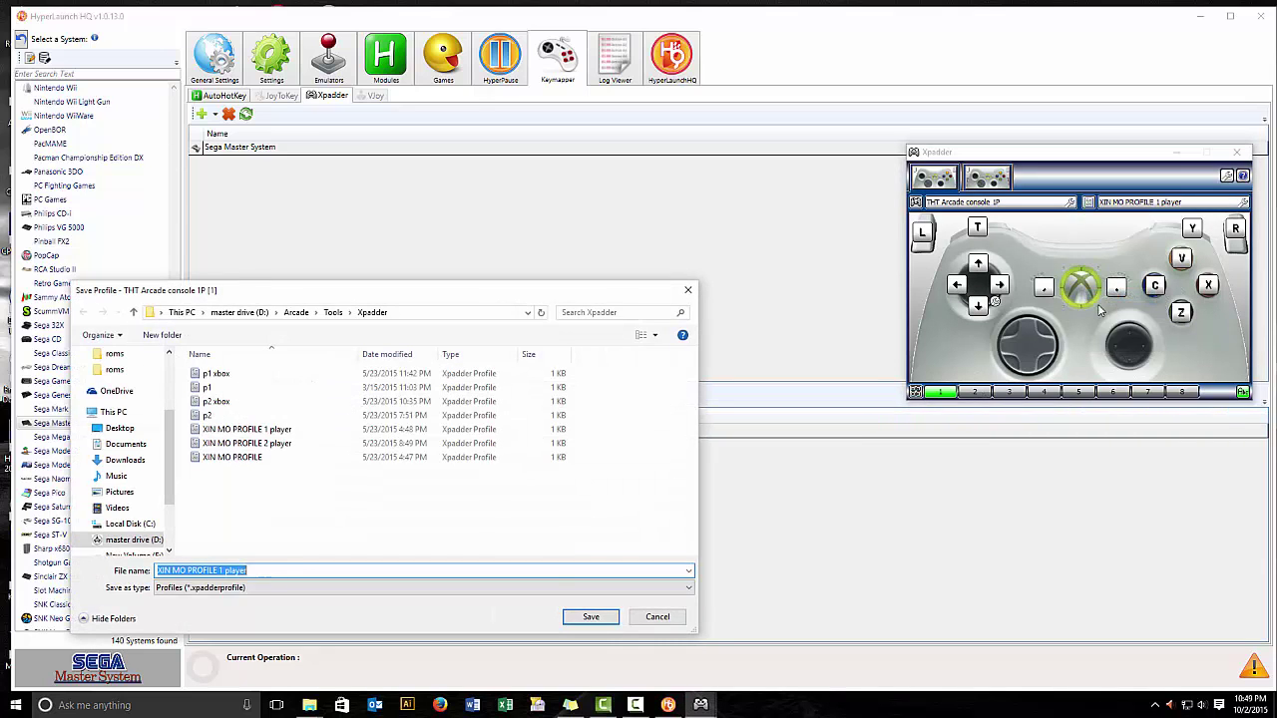
{"action": "left_click", "coordinate": [294, 314]}
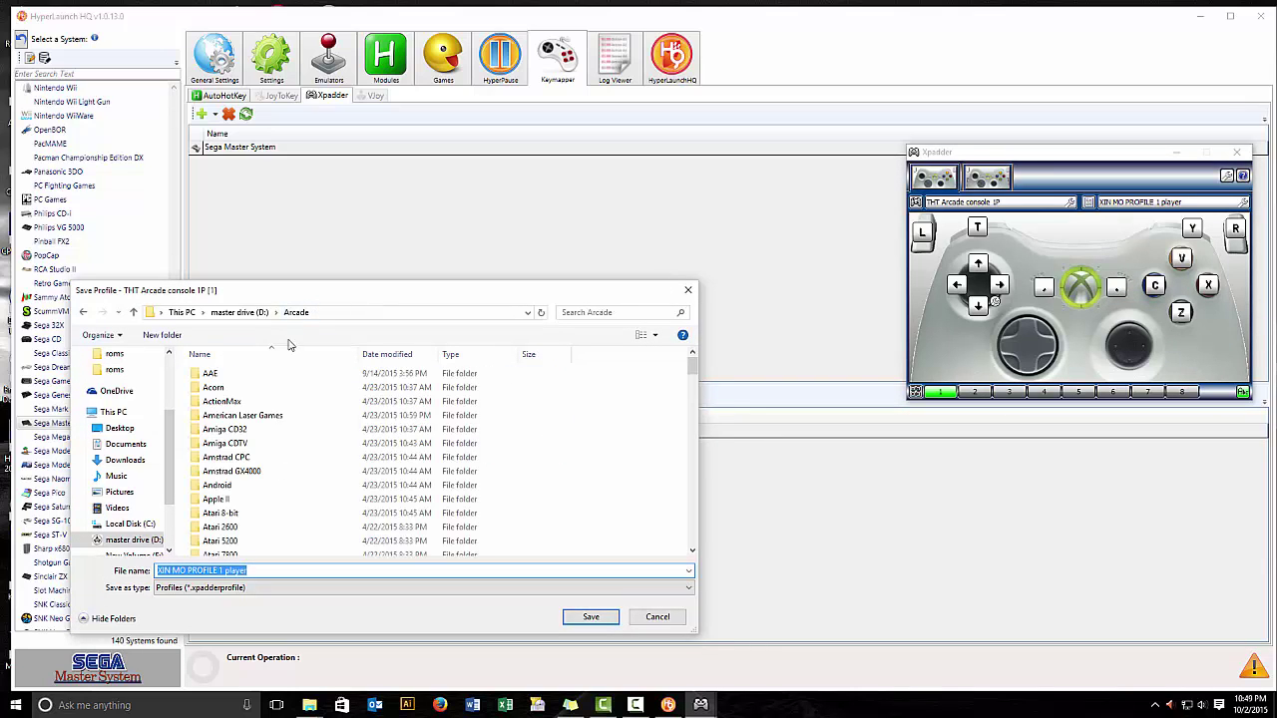
{"action": "scroll", "coordinate": [255, 469], "scroll_direction": "down", "scroll_amount": 9}
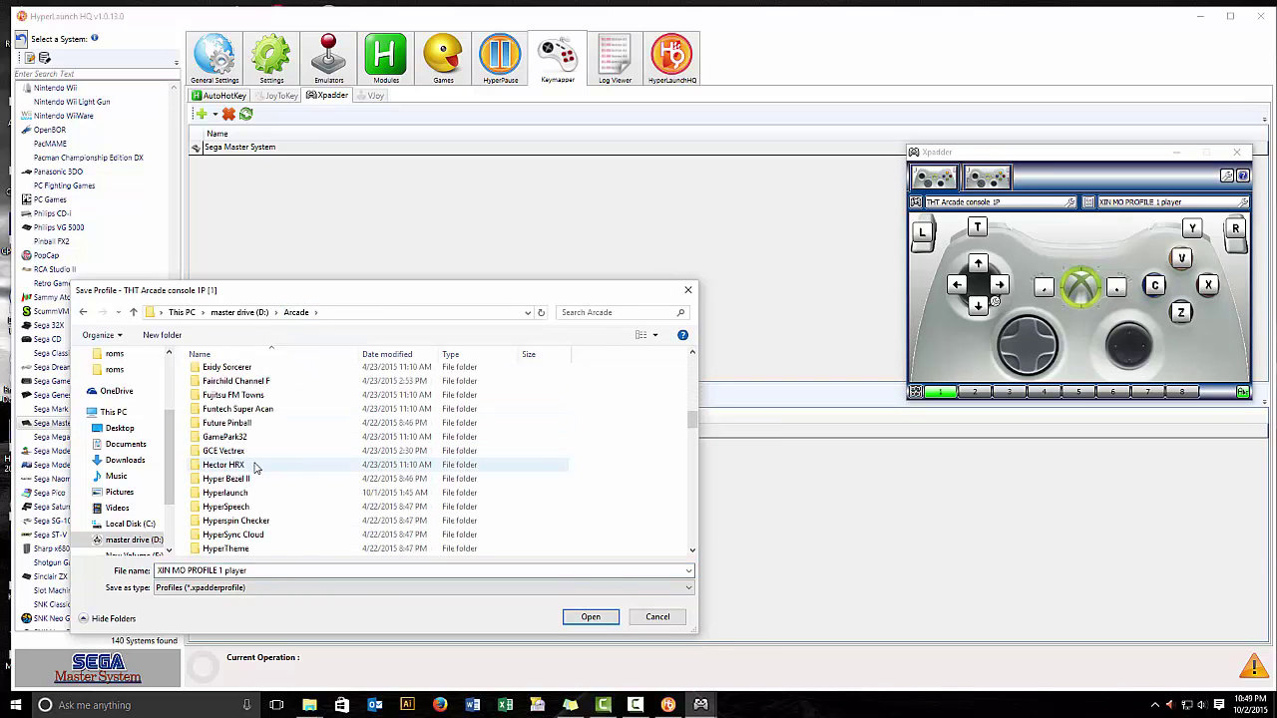
{"action": "left_click", "coordinate": [240, 493]}
{"action": "double_click", "coordinate": [240, 492]}
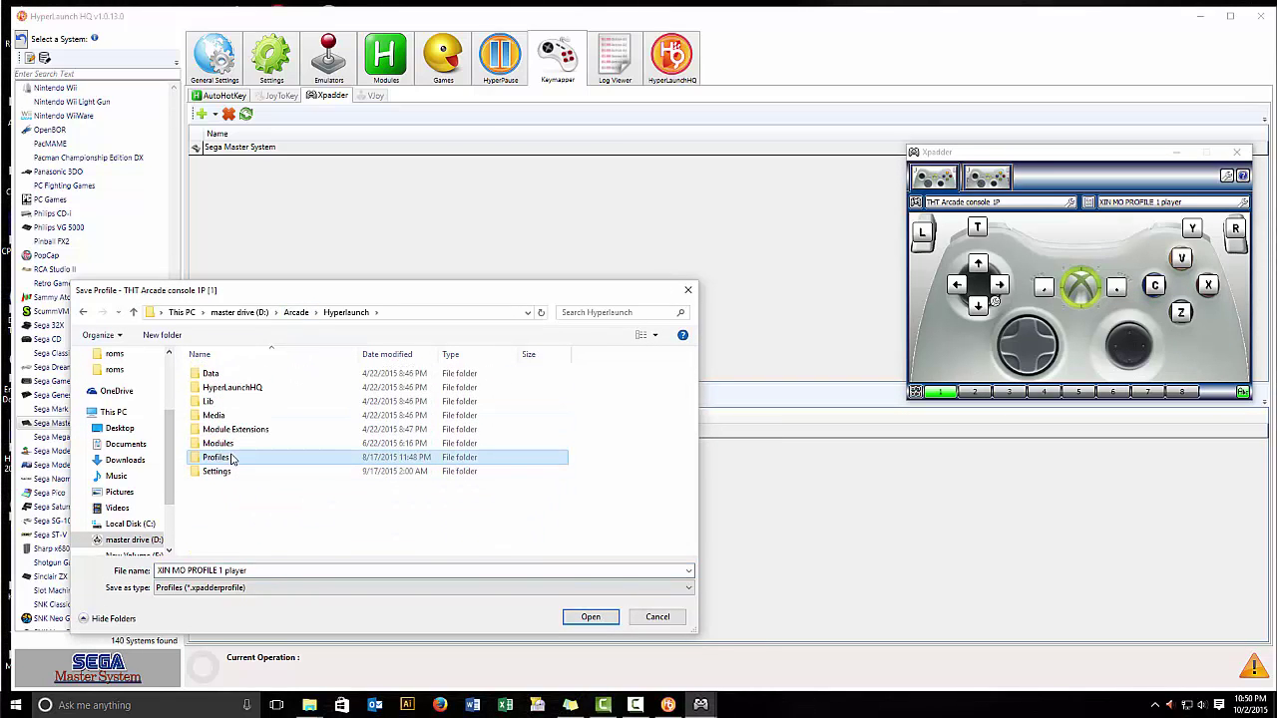
{"action": "double_click", "coordinate": [233, 455]}
{"action": "double_click", "coordinate": [232, 417]}
{"action": "double_click", "coordinate": [225, 373]}
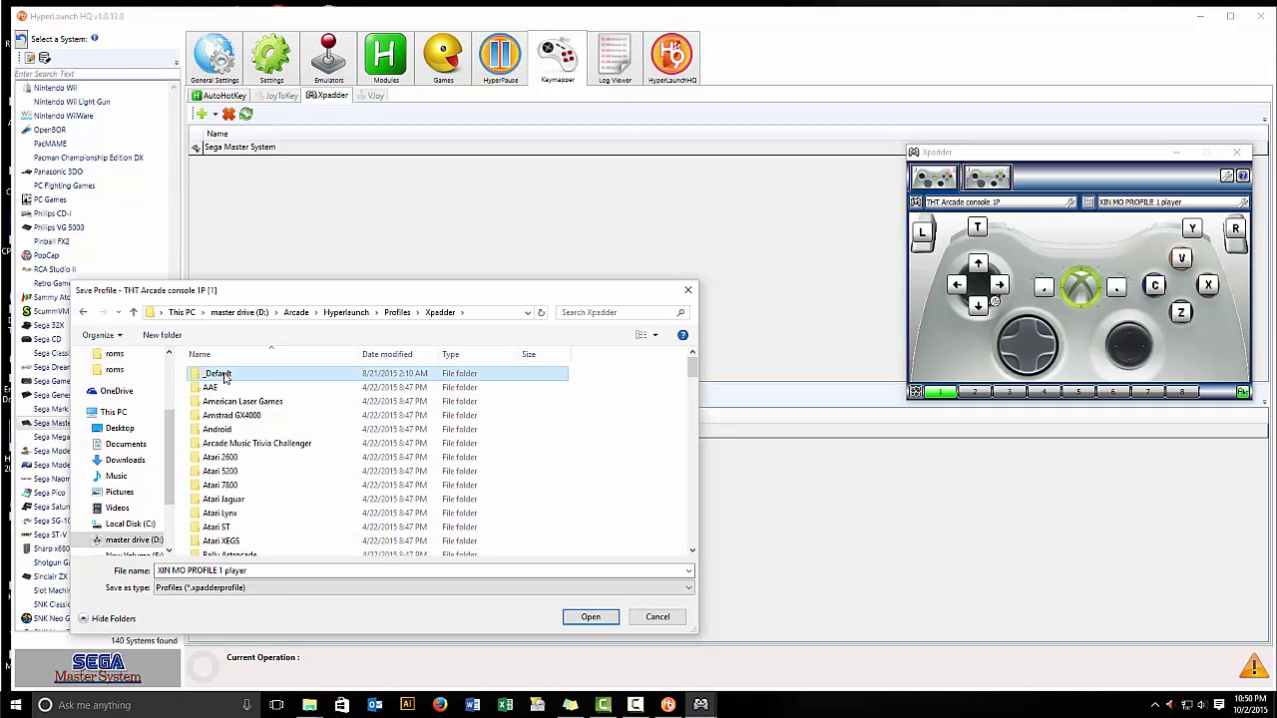
Overwrite p1 in Sega Master System\_Default with the XIN MO layout.
{"action": "key", "text": "BackSpace"}
{"action": "scroll", "coordinate": [235, 424], "scroll_direction": "down", "scroll_amount": 15}
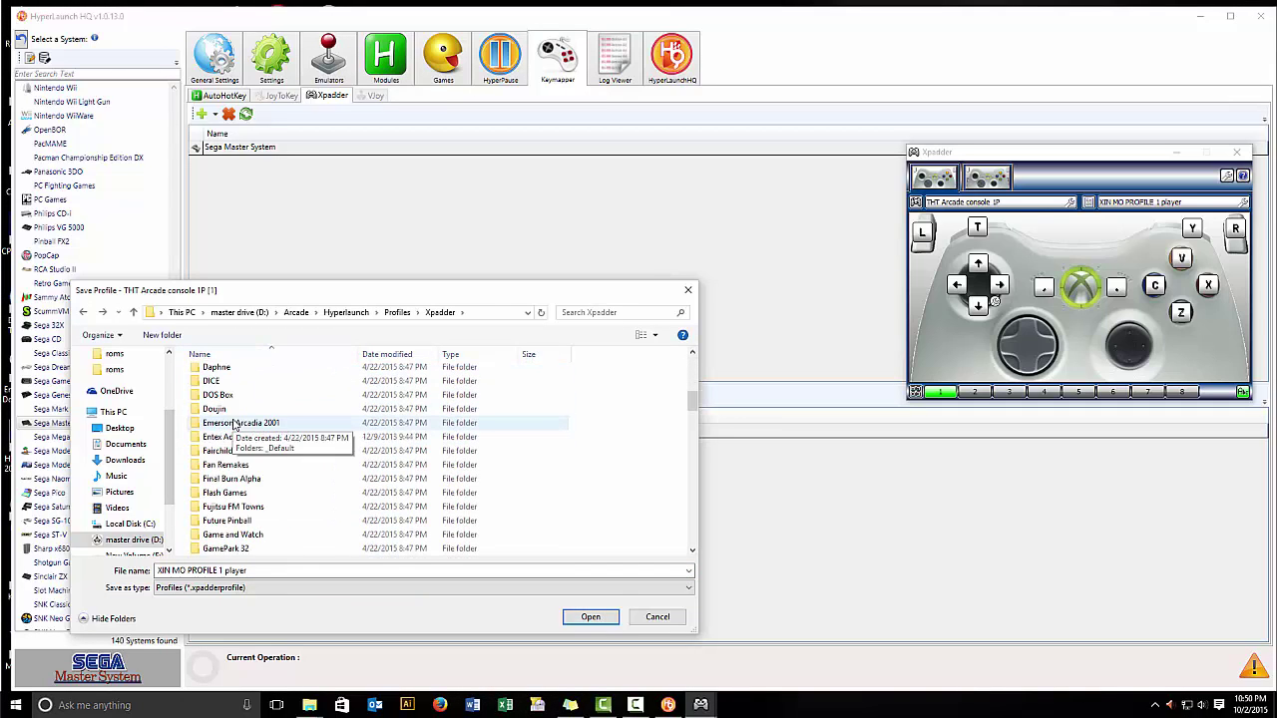
{"action": "scroll", "coordinate": [235, 424], "scroll_direction": "down", "scroll_amount": 13}
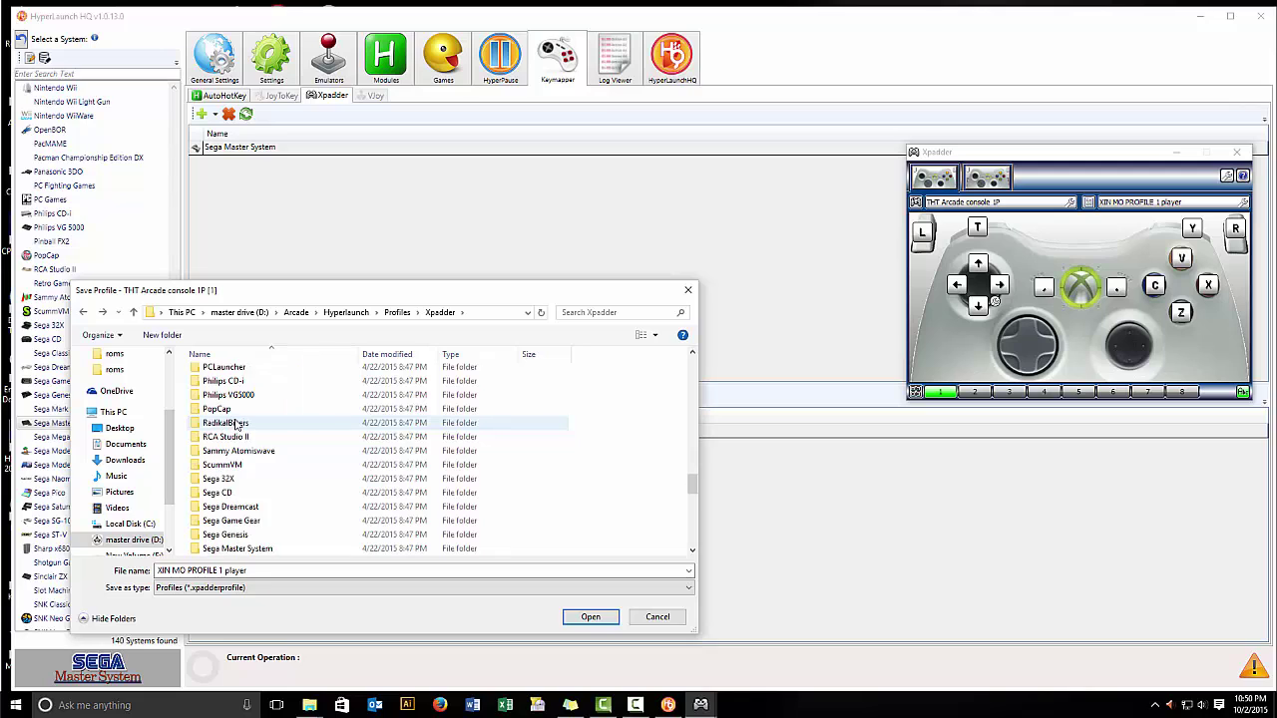
{"action": "double_click", "coordinate": [236, 424]}
{"action": "double_click", "coordinate": [223, 373]}
{"action": "double_click", "coordinate": [222, 380]}
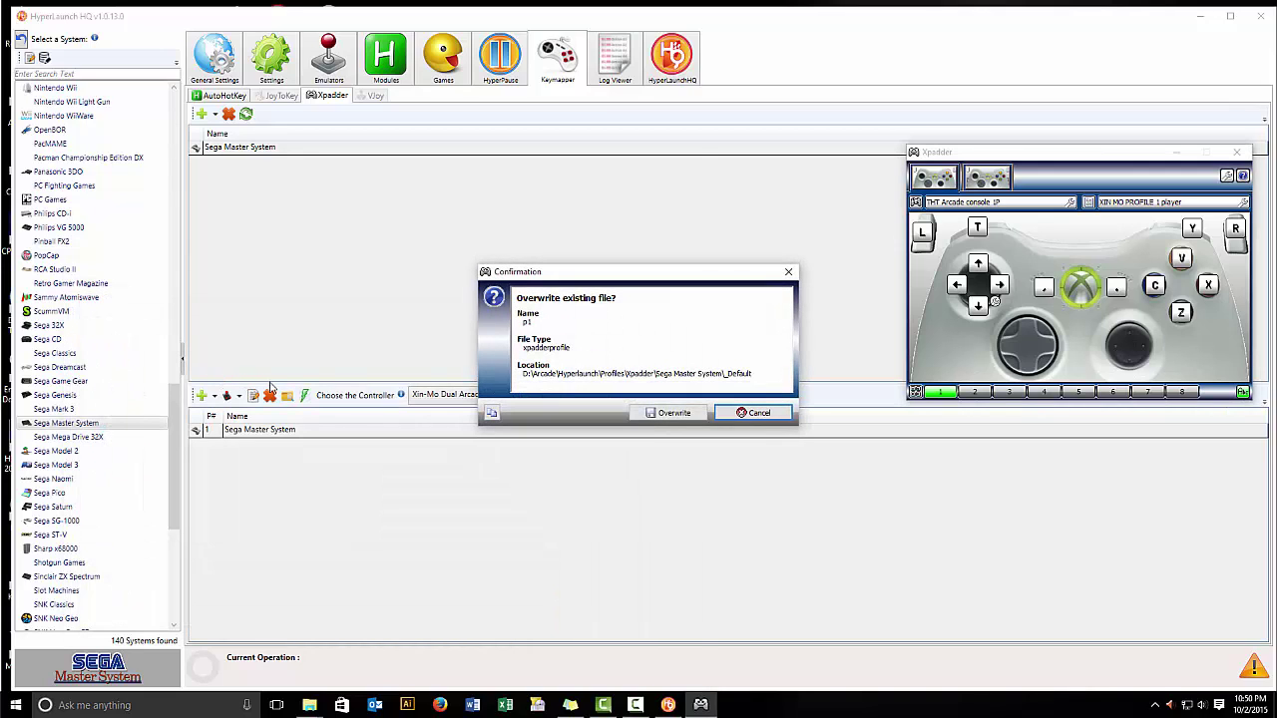
{"action": "left_click", "coordinate": [661, 414]}
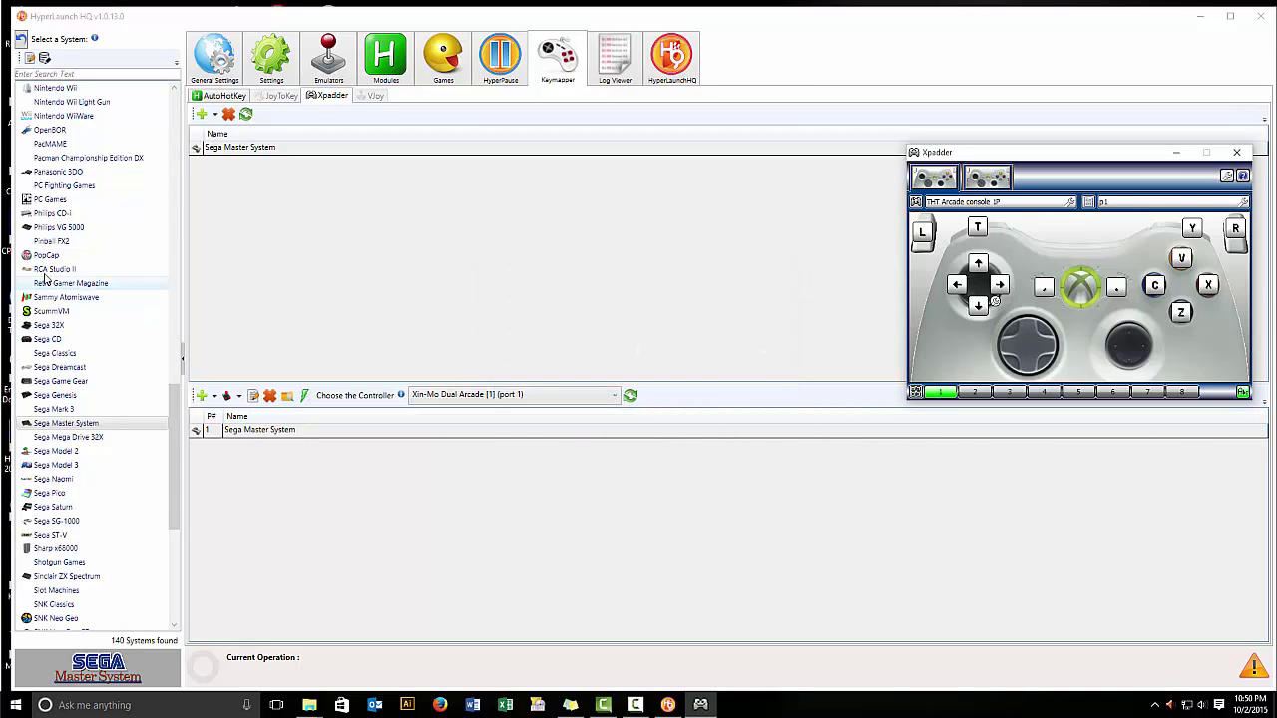
Recheck the Sega Master System profile, then briefly open the Sega Genesis profile in Xpadder and close it.
{"action": "left_click", "coordinate": [58, 270]}
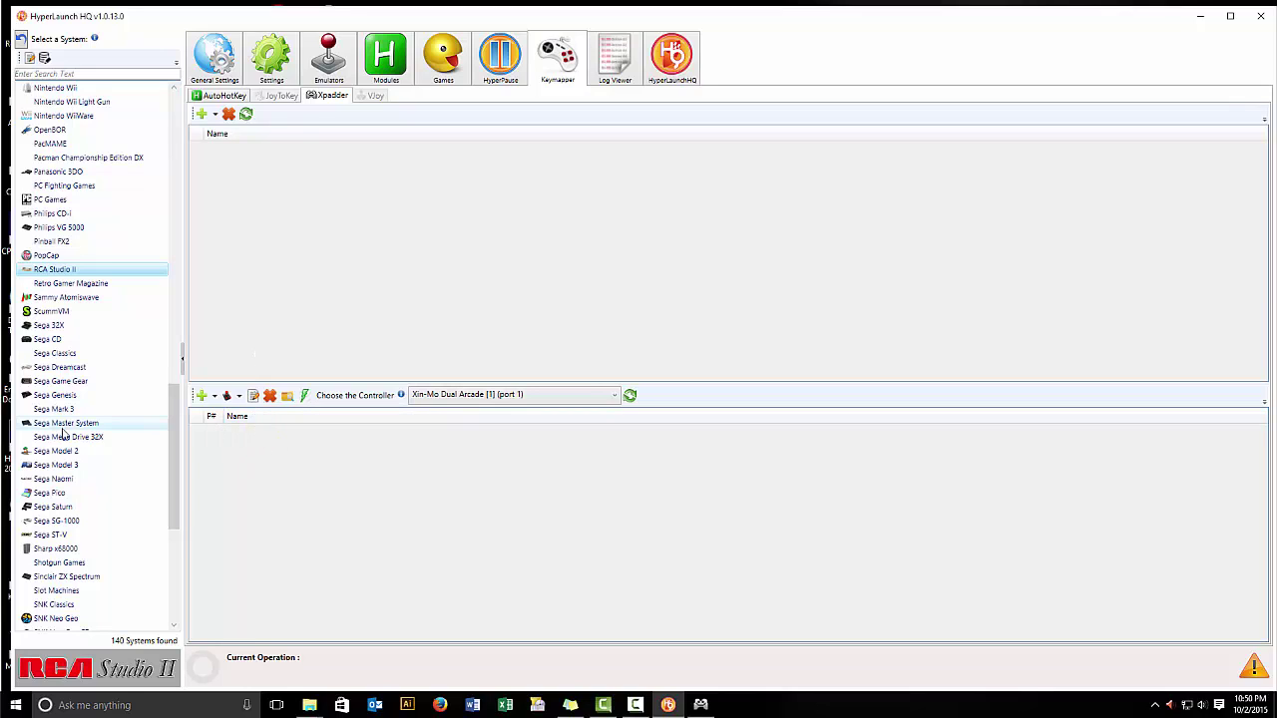
{"action": "left_click", "coordinate": [63, 427]}
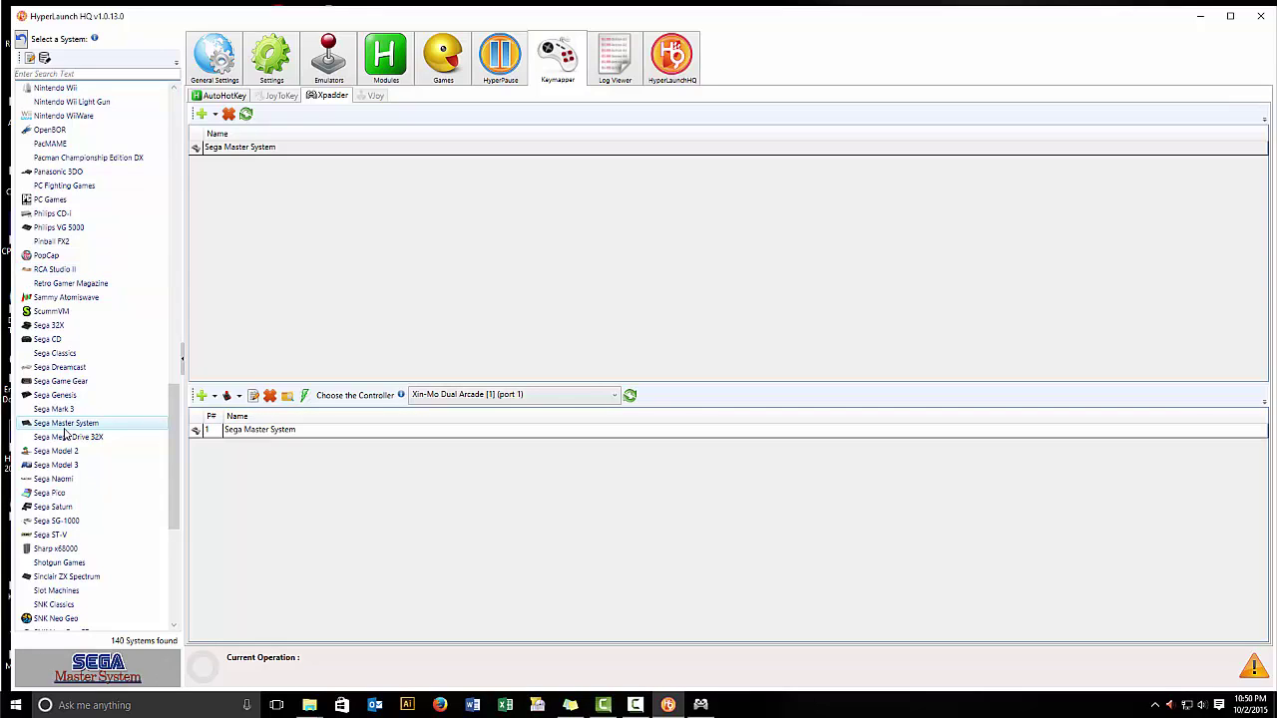
{"action": "left_click", "coordinate": [301, 433]}
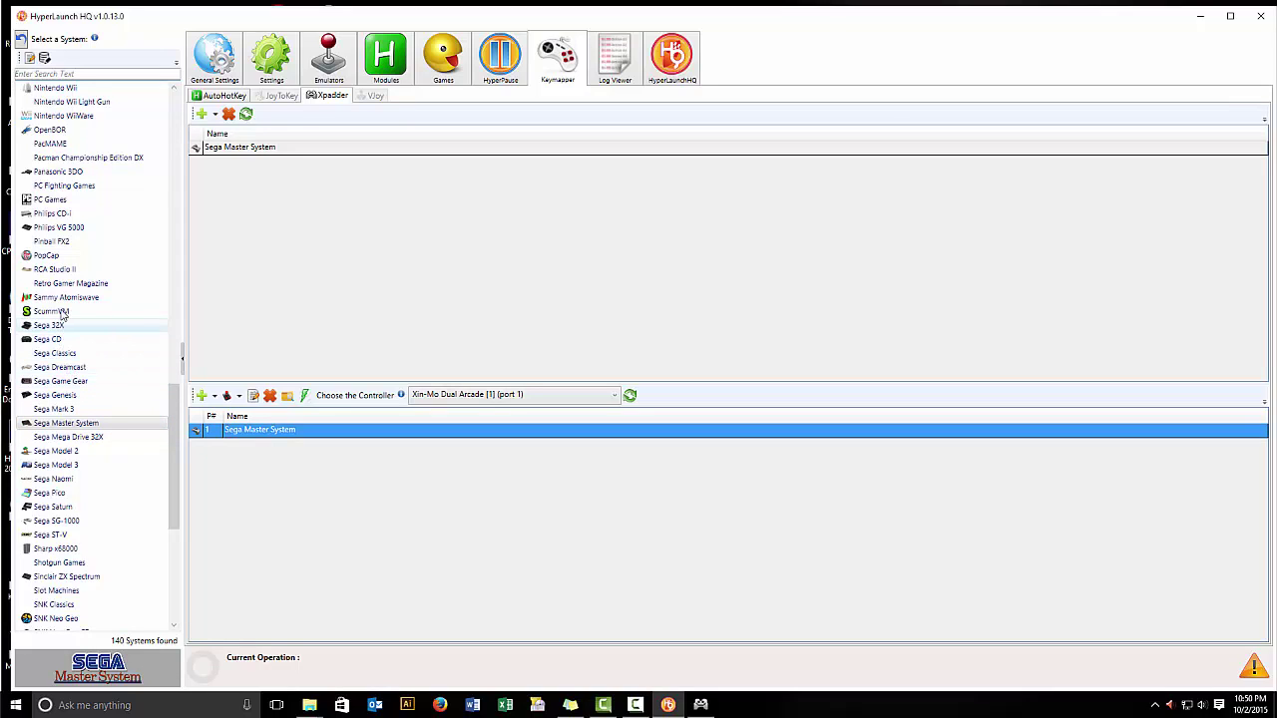
{"action": "left_click", "coordinate": [56, 397]}
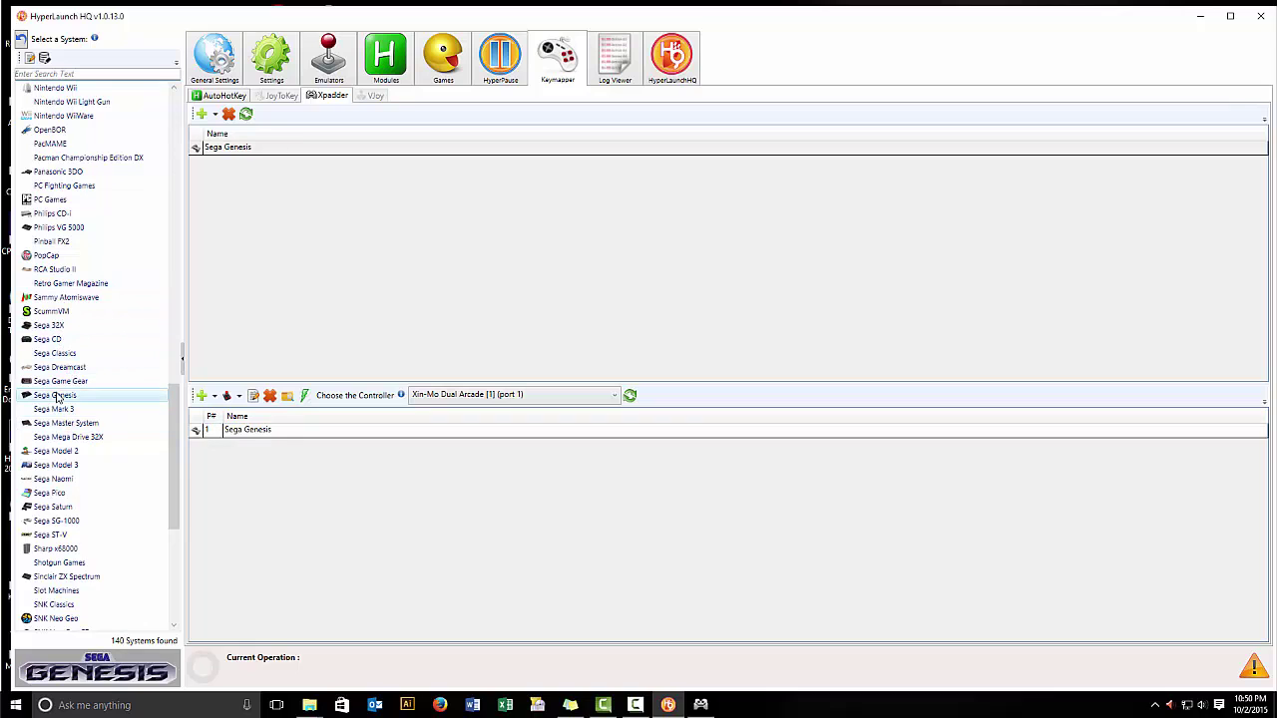
{"action": "left_click", "coordinate": [264, 435]}
{"action": "left_click", "coordinate": [253, 395]}
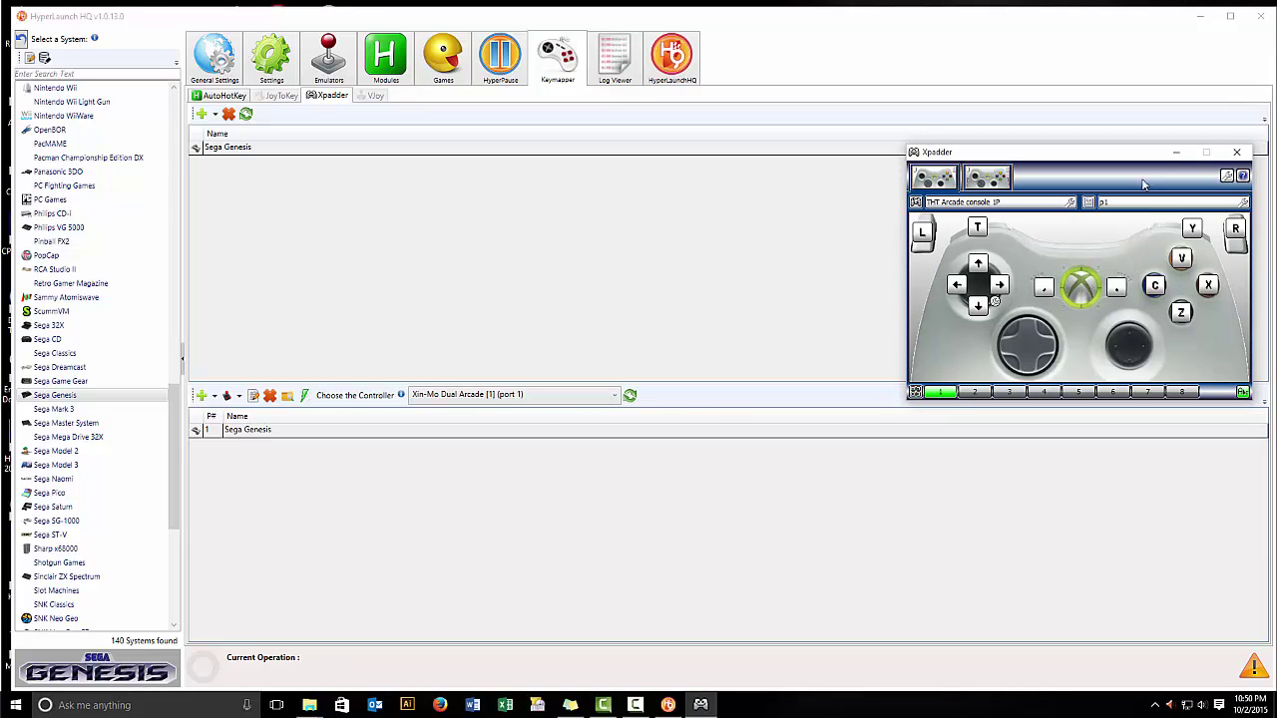
{"action": "left_click", "coordinate": [1176, 154]}
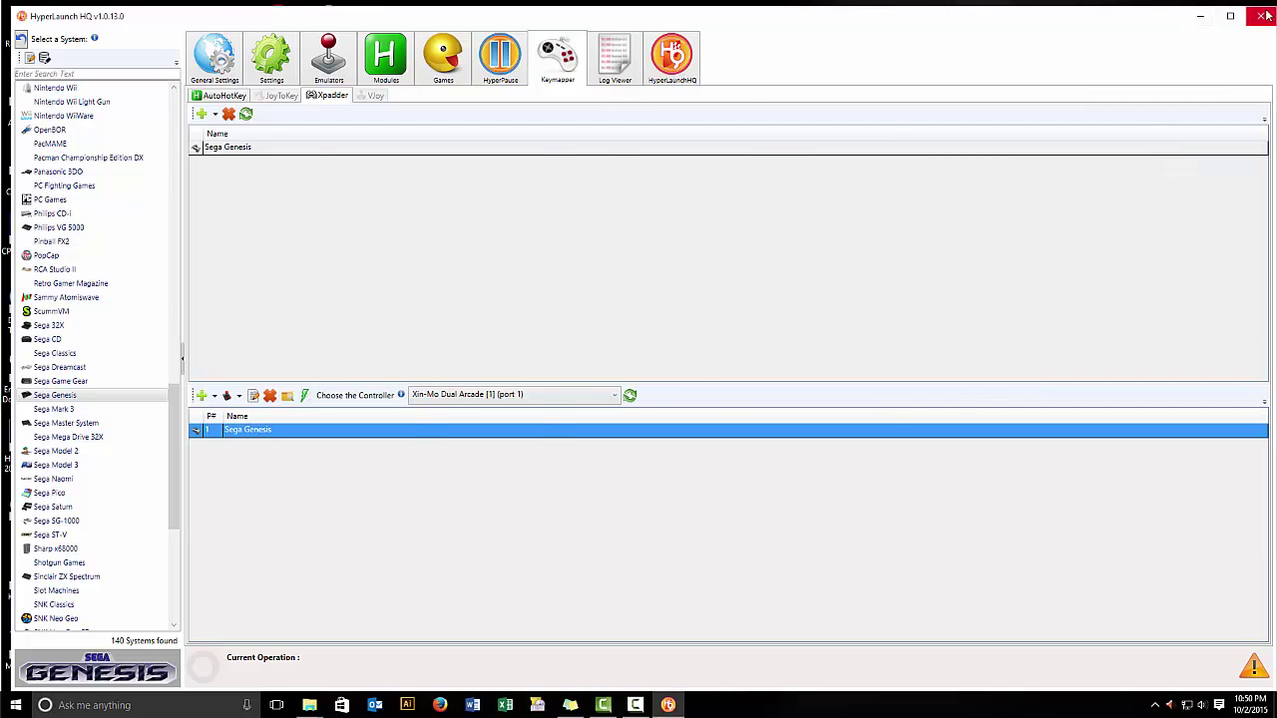